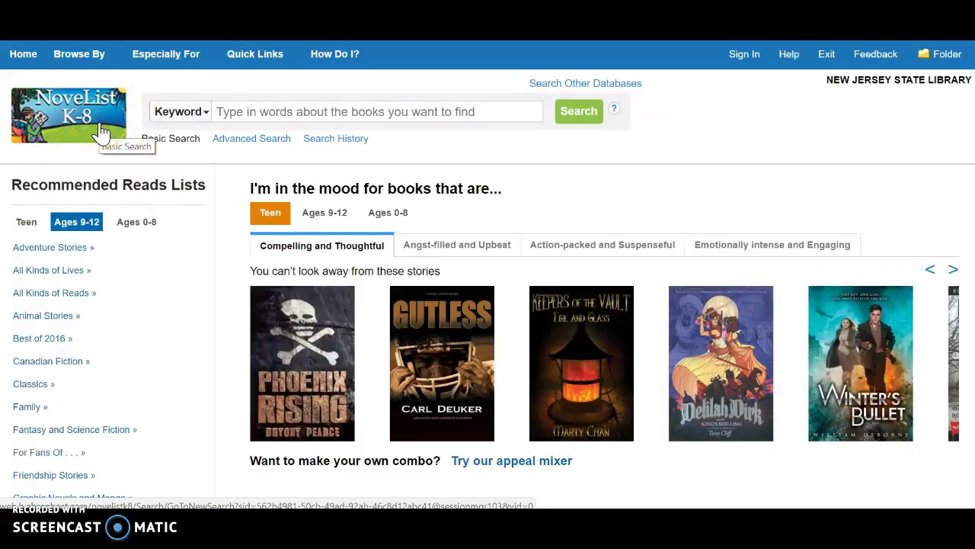
Step: Open the Laugh Out Loud list from the Humor category of the Ages 9-12 recommended reads
click(92, 126)
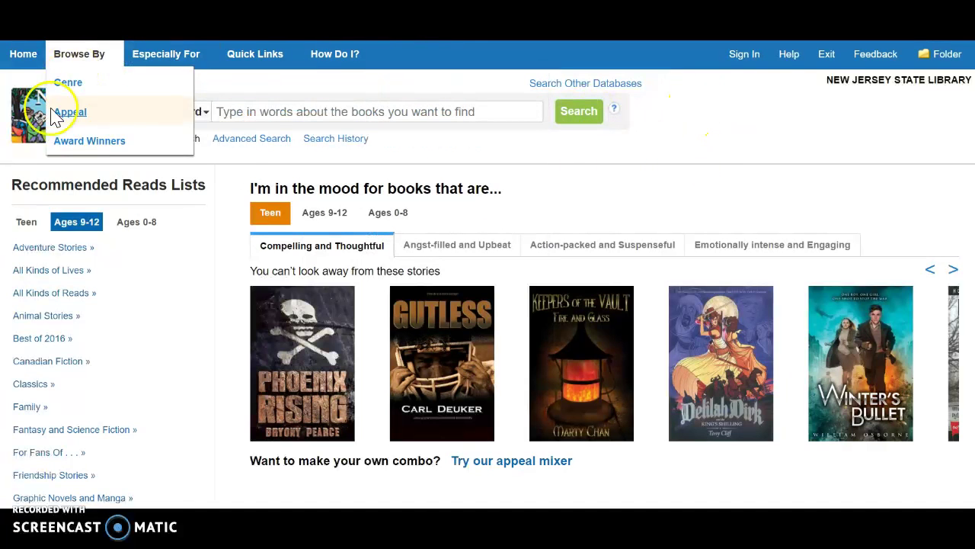
mouse_move(196, 57)
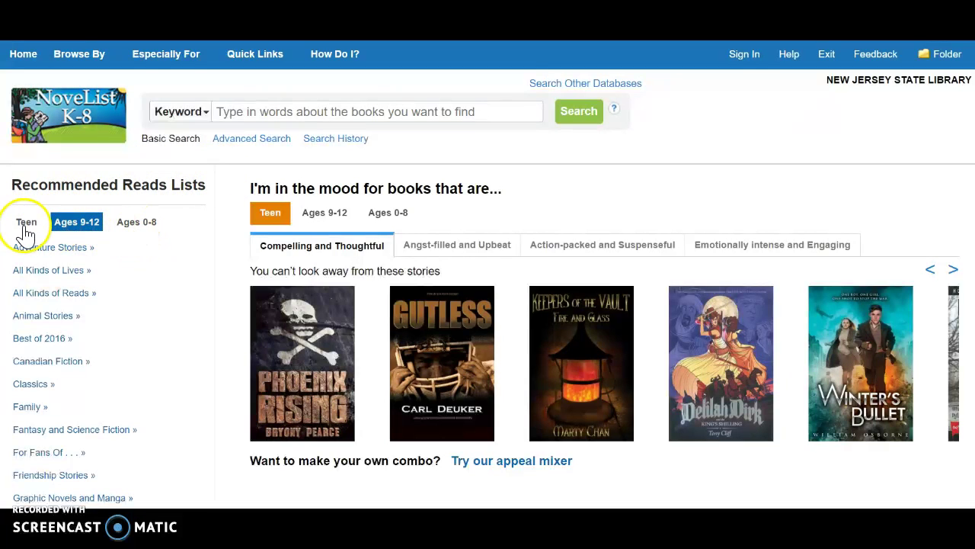
click(142, 234)
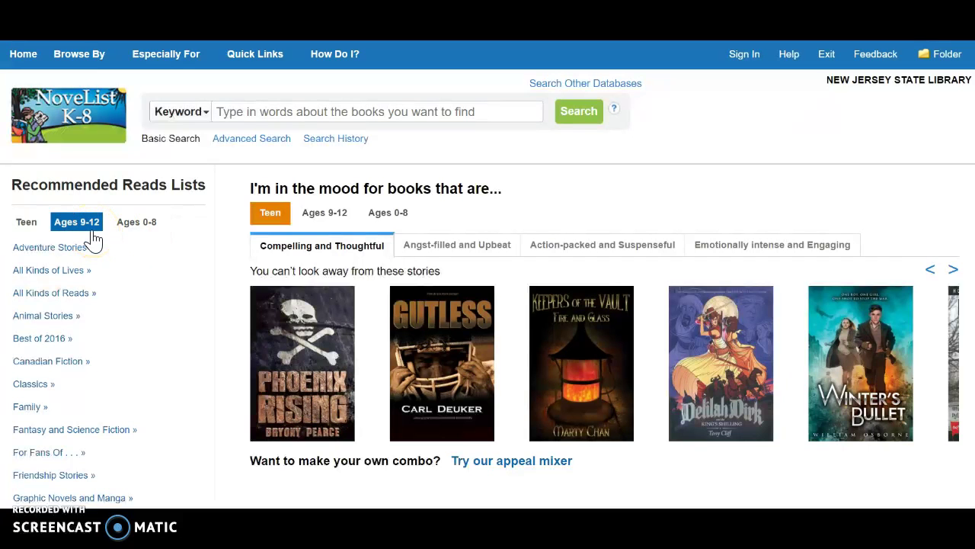
scroll(93, 240, down, 1)
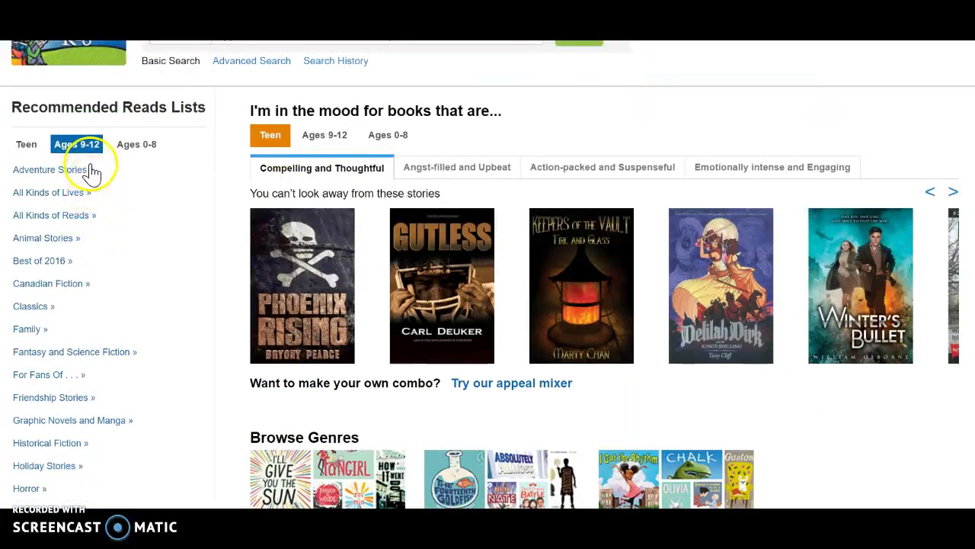
scroll(91, 174, down, 1)
scroll(90, 177, down, 1)
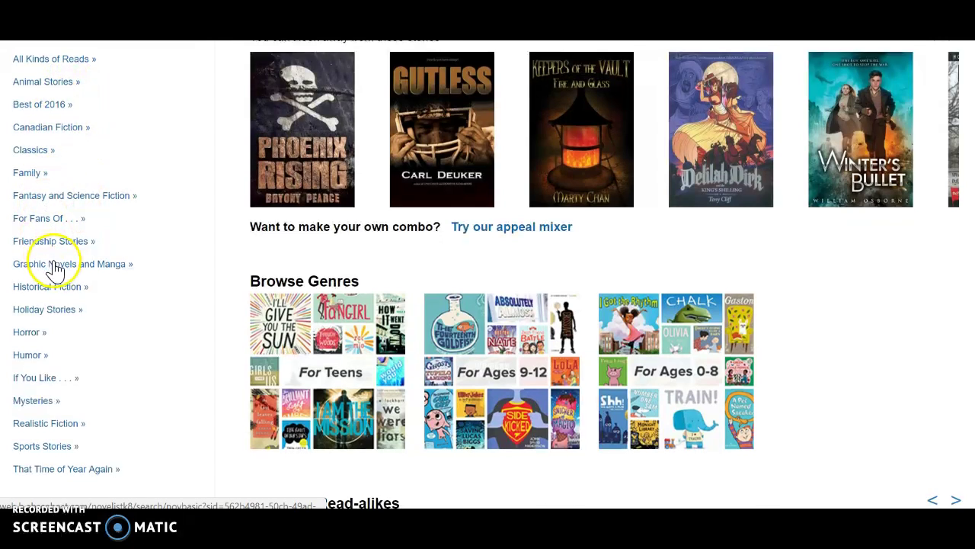
scroll(51, 298, down, 1)
scroll(59, 244, up, 2)
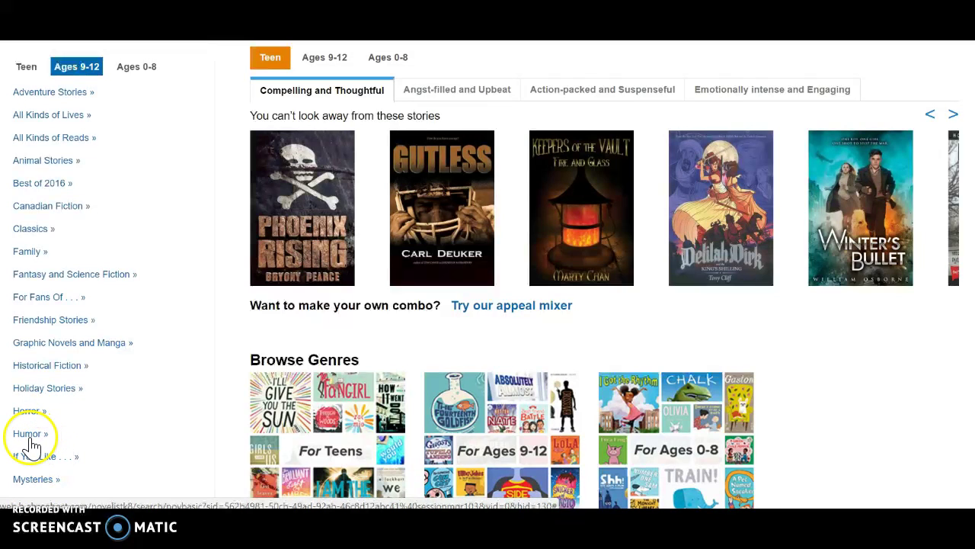
mouse_move(28, 440)
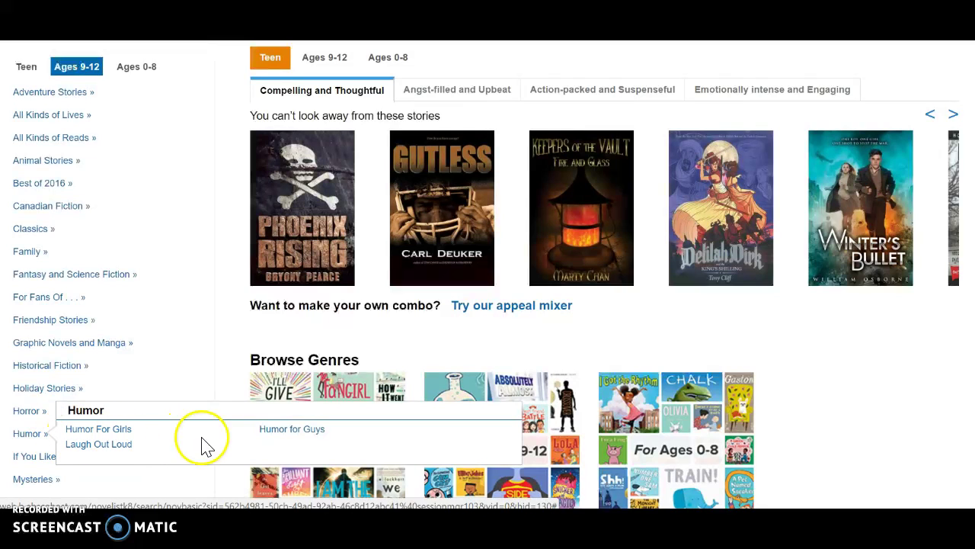
click(90, 448)
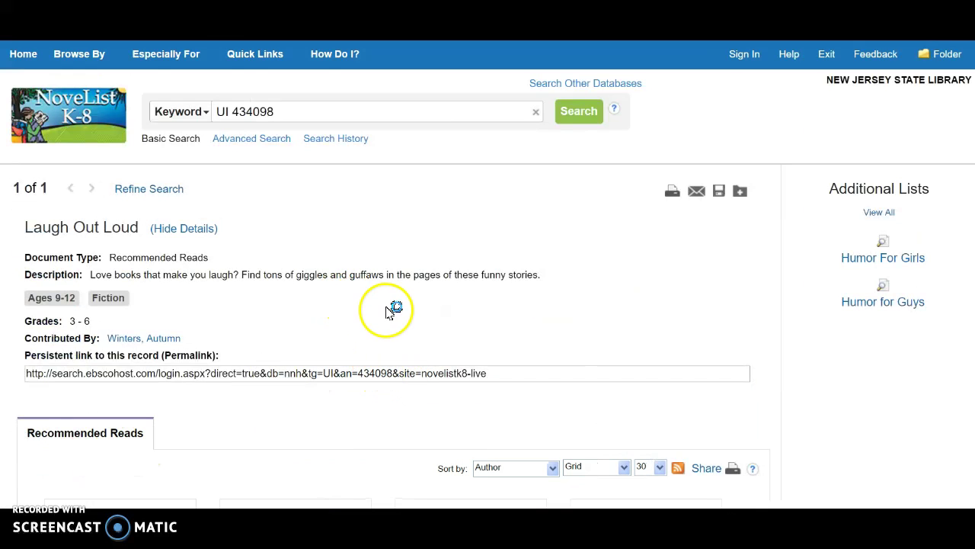
Step: Find The worst class trip ever in the Laugh Out Loud recommended reads and add it to the folder
scroll(411, 305, down, 2)
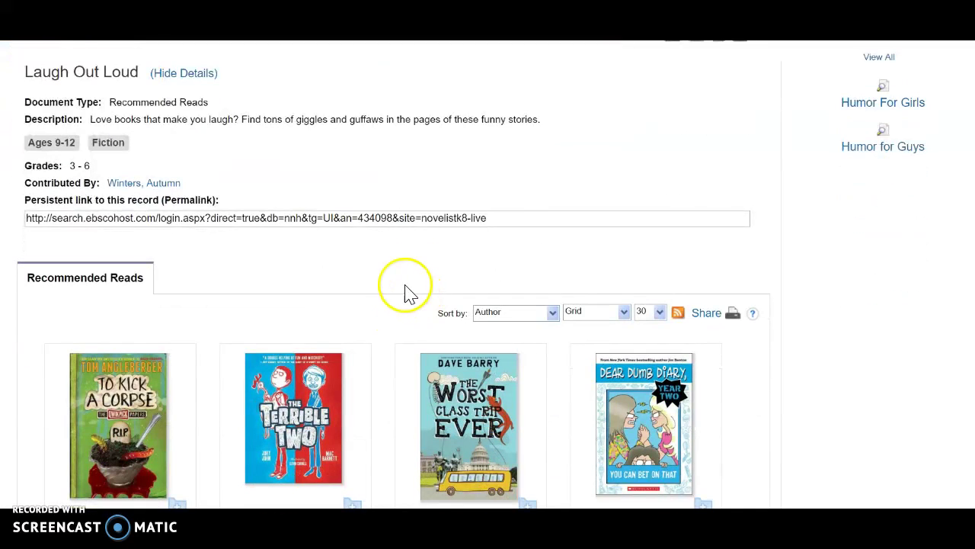
scroll(398, 278, down, 2)
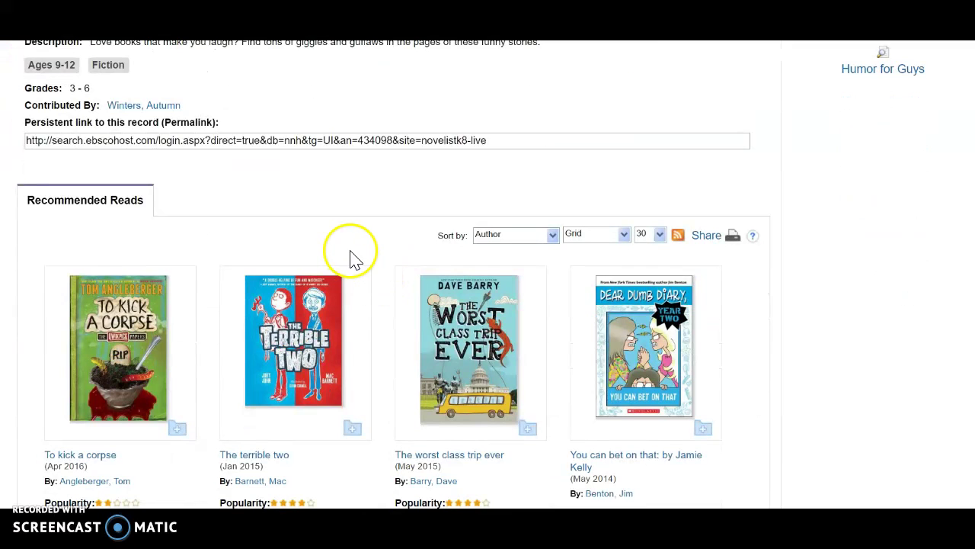
scroll(358, 259, down, 1)
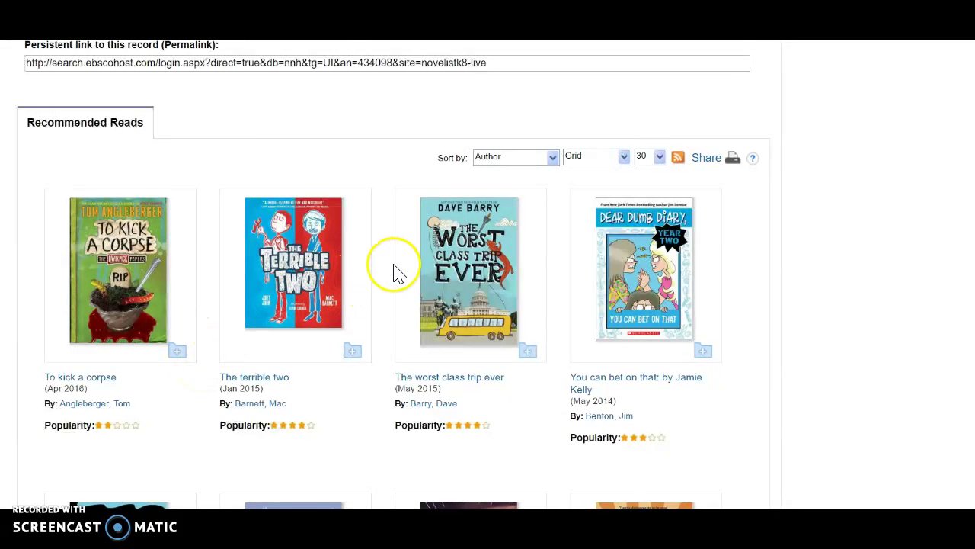
mouse_move(468, 269)
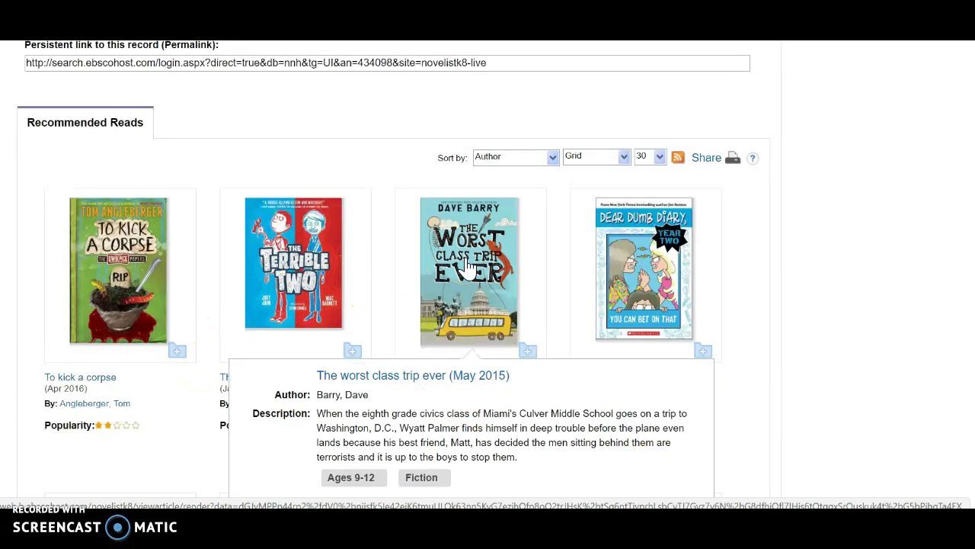
scroll(468, 262, down, 1)
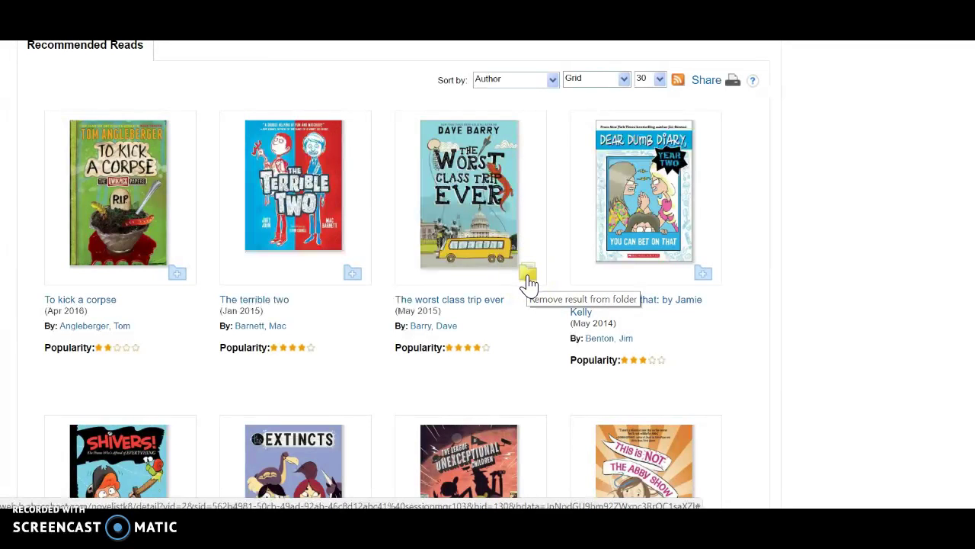
click(531, 286)
click(526, 349)
Step: Return to the home page and go through the Ages 9-12 mood suggestions, ending on Believable and Witty
scroll(487, 320, up, 3)
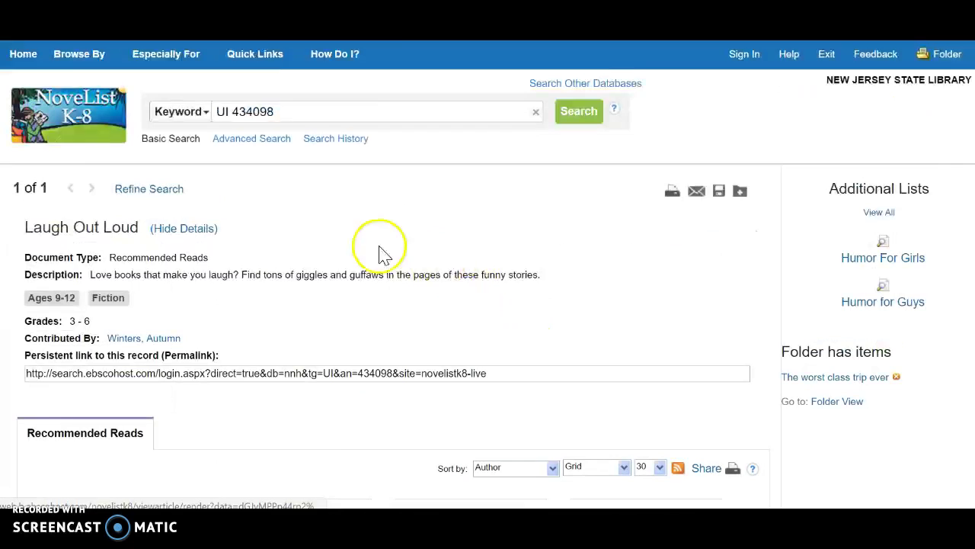
click(75, 133)
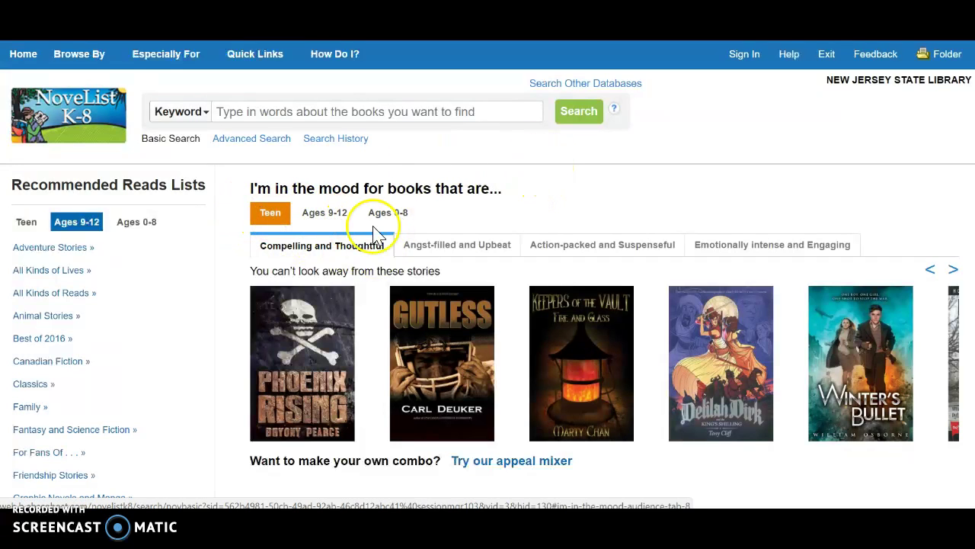
click(331, 217)
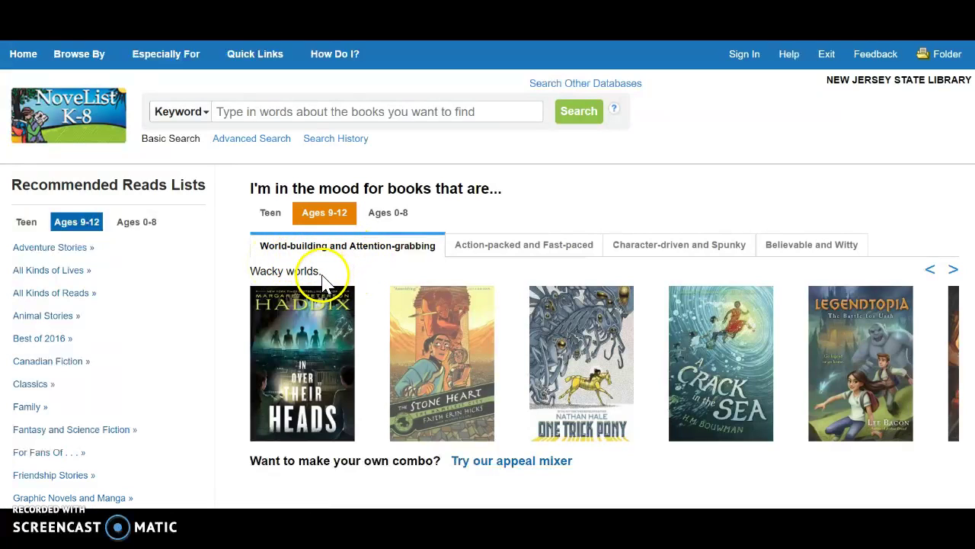
click(499, 254)
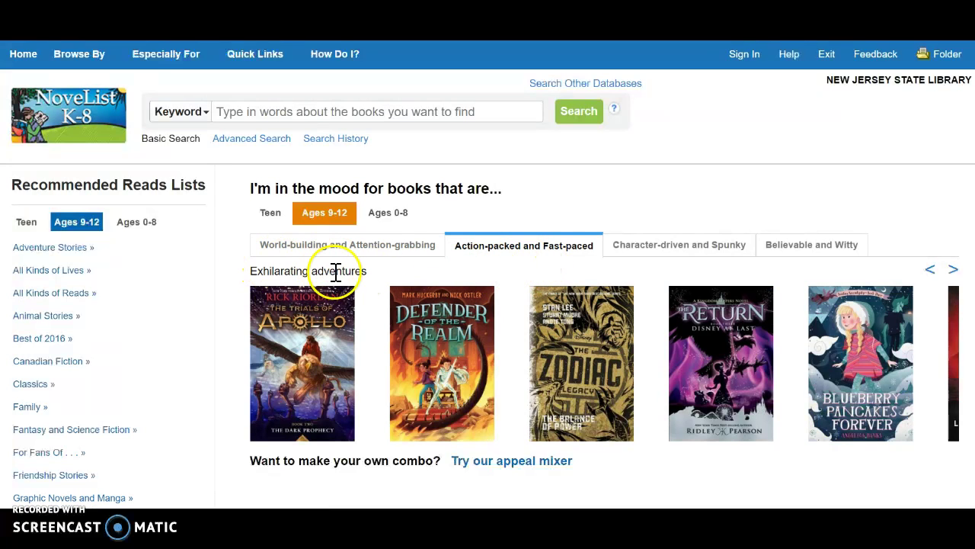
click(637, 246)
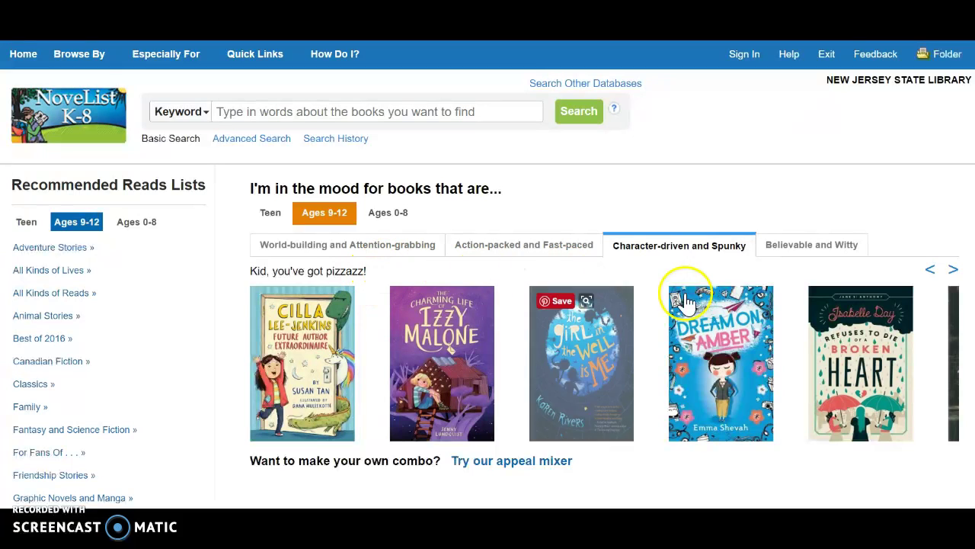
click(811, 242)
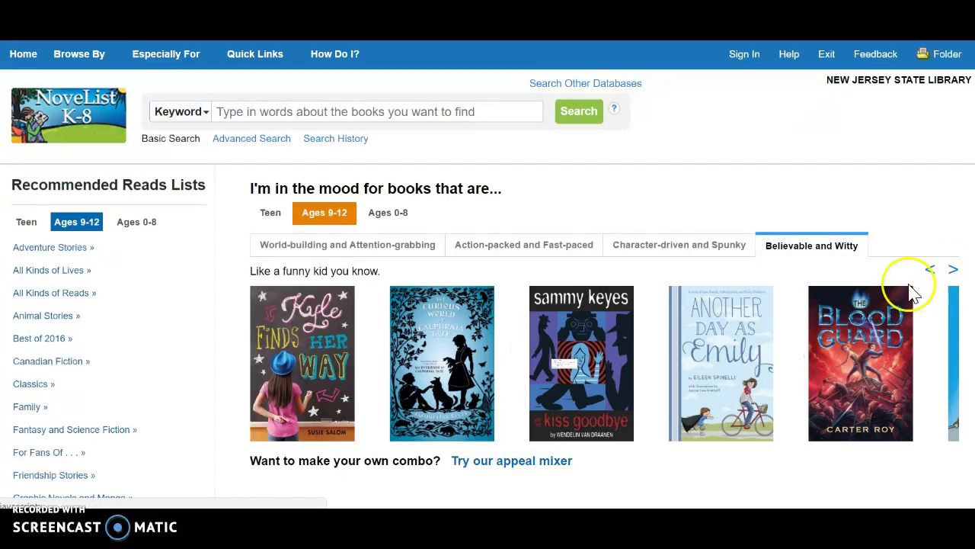
Step: Browse further through the Believable and Witty books and add Well witched to the folder
mouse_move(880, 349)
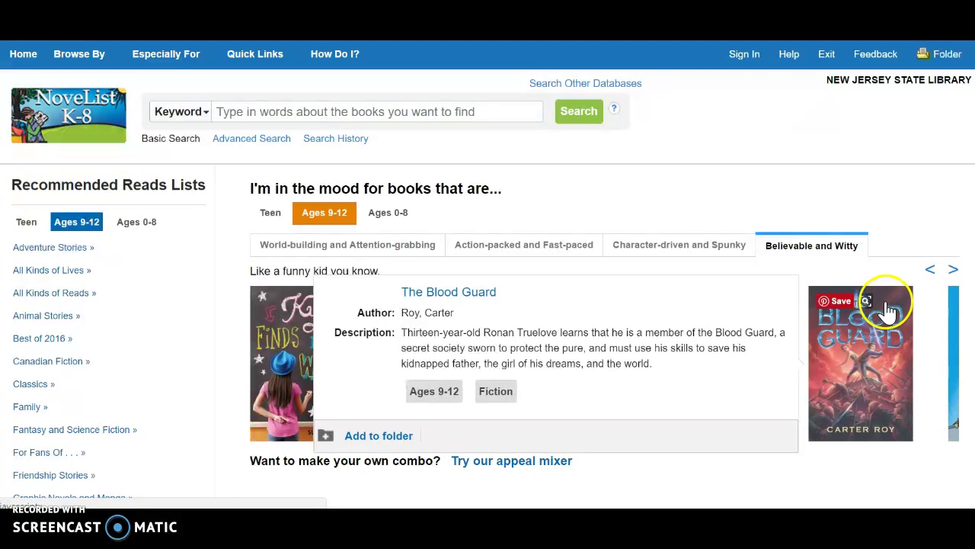
click(931, 274)
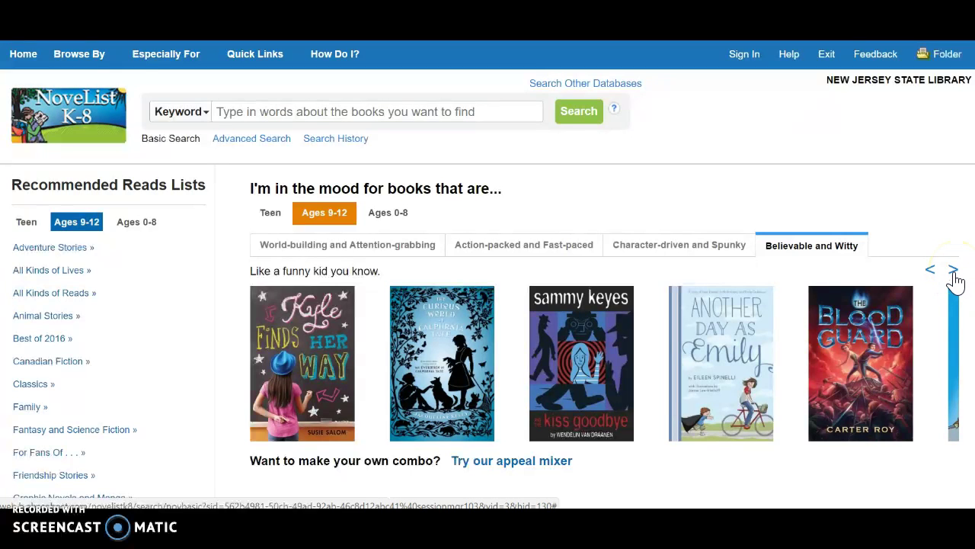
click(953, 272)
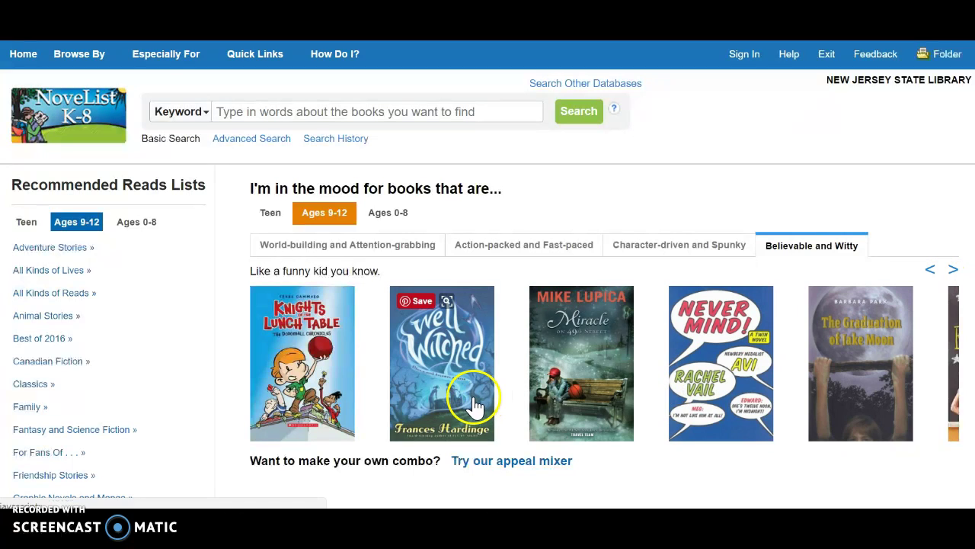
mouse_move(604, 379)
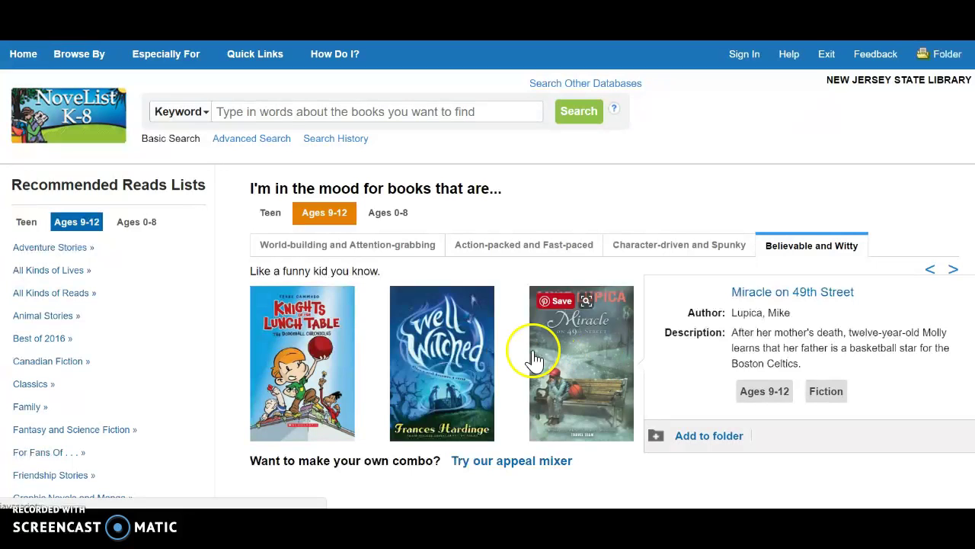
click(439, 360)
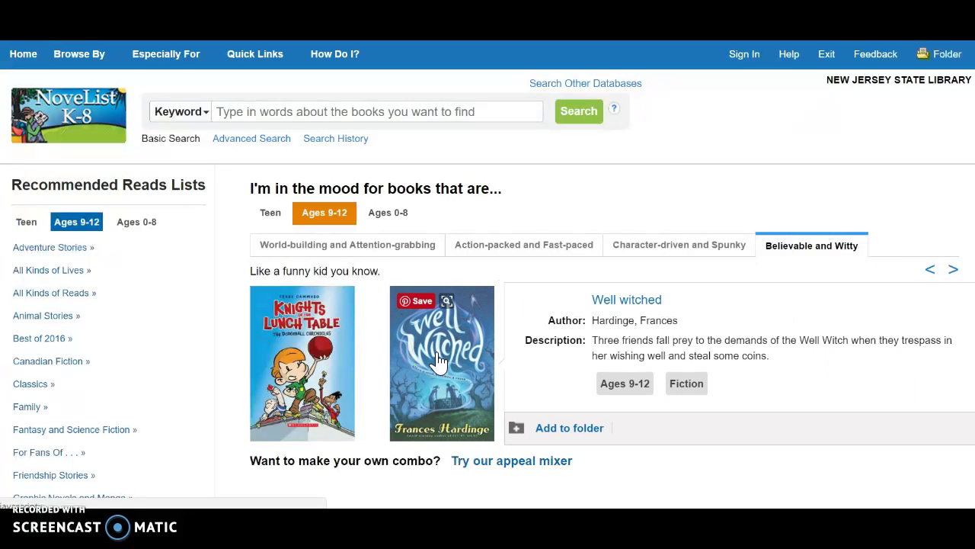
click(403, 343)
click(460, 358)
click(571, 429)
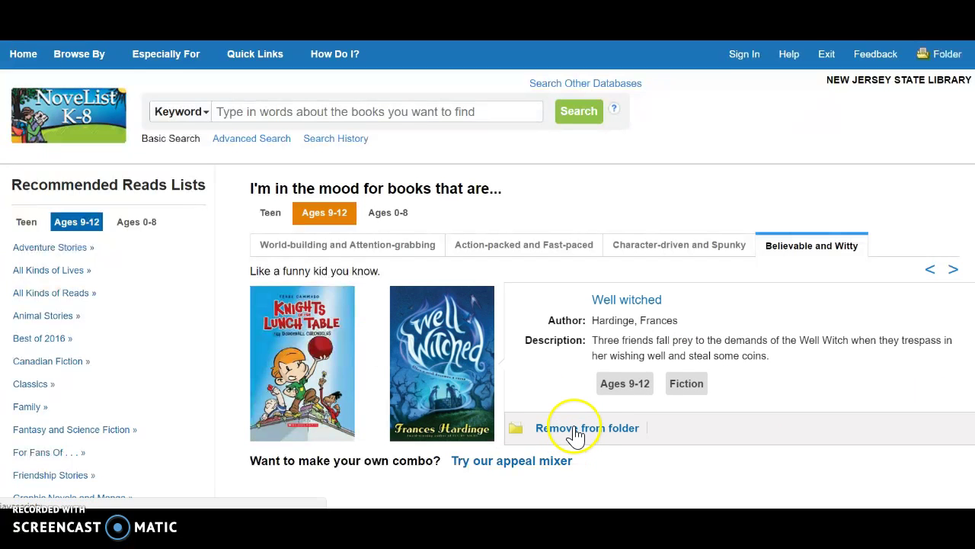
Step: Open the appeal mixer for Ages 9-12 and set the first appeal to Pace, Fast-paced
scroll(362, 351, down, 1)
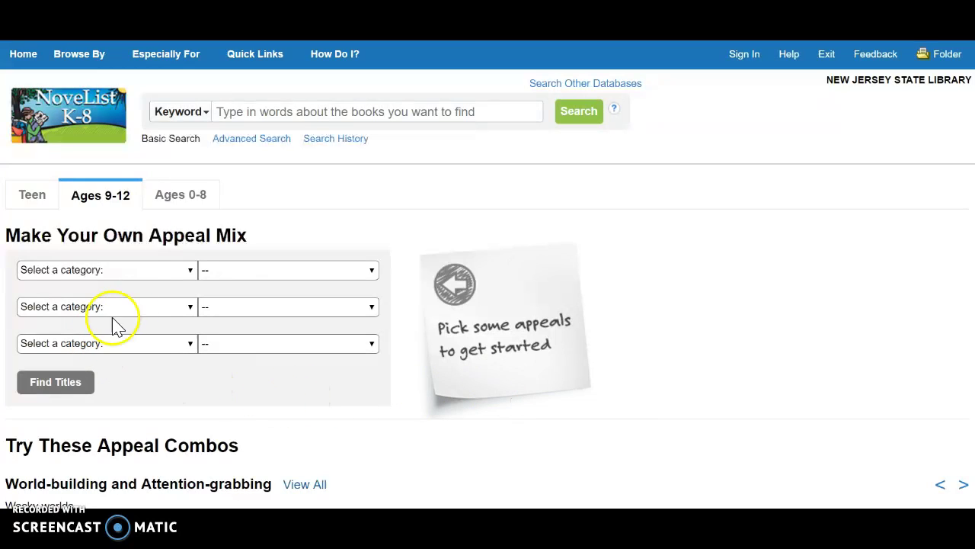
click(190, 270)
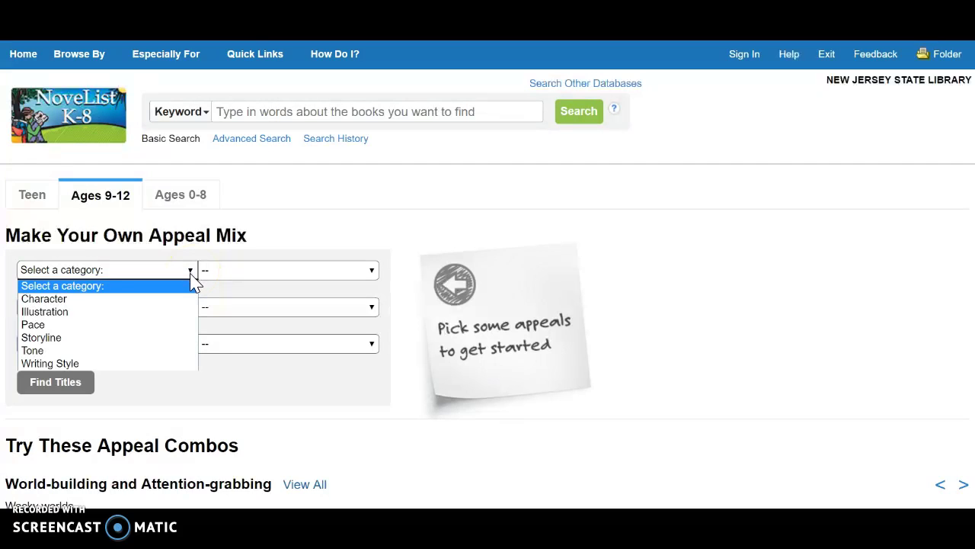
click(322, 277)
click(322, 279)
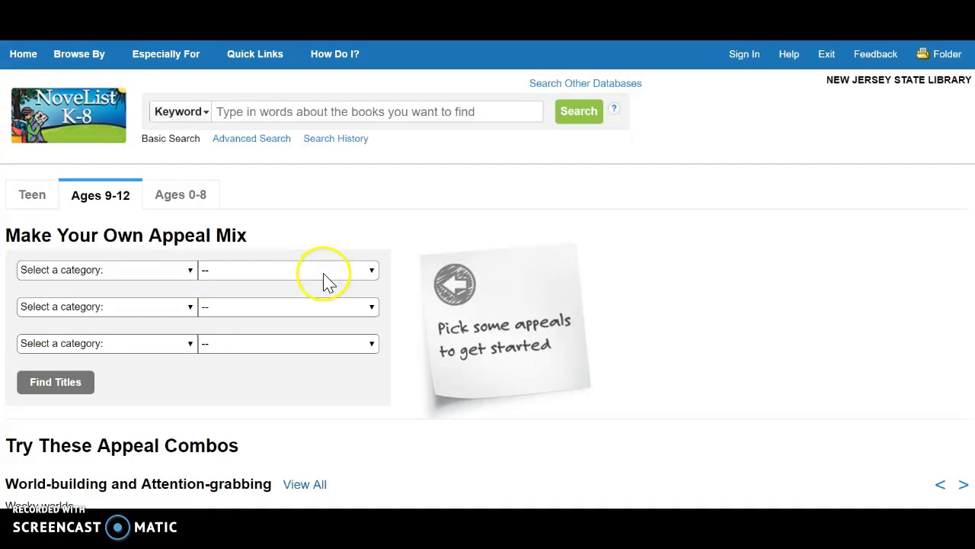
click(191, 273)
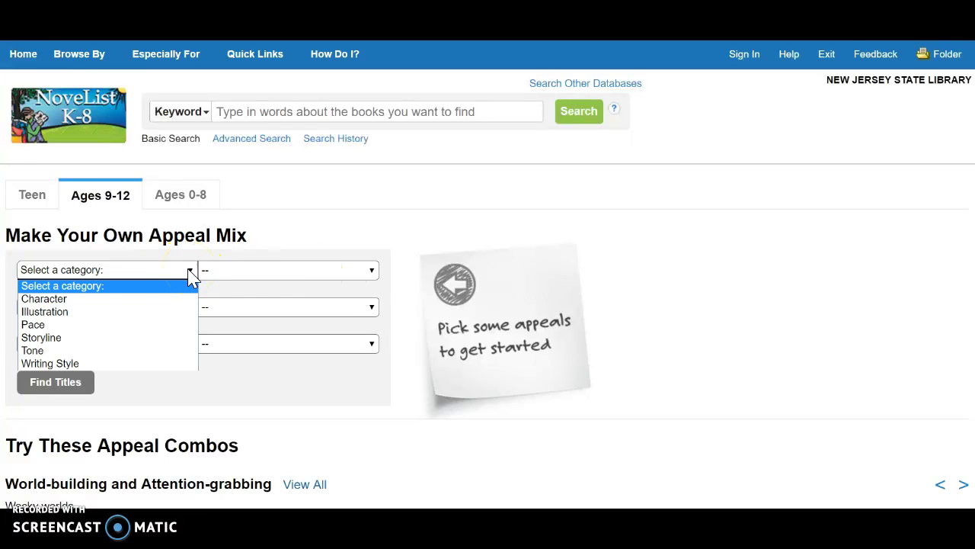
click(141, 324)
click(279, 276)
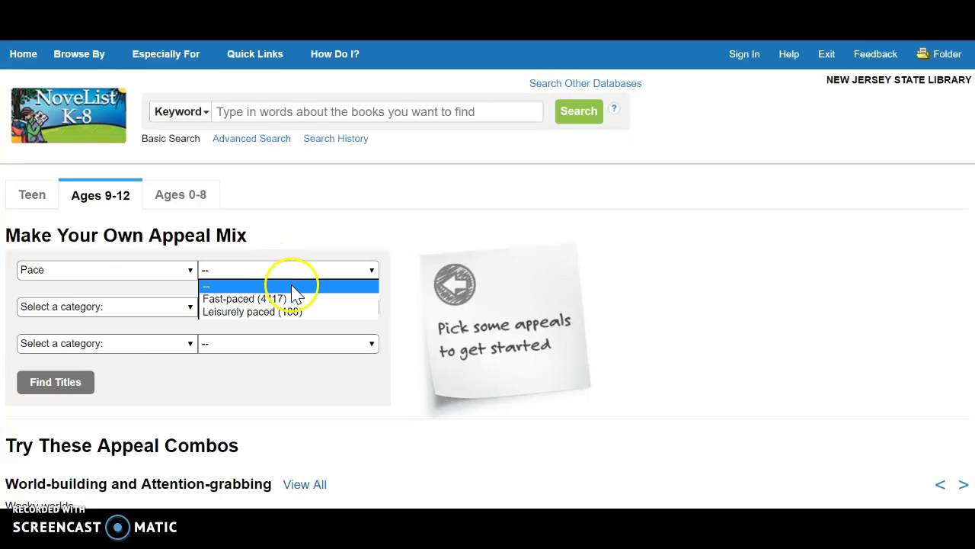
click(283, 299)
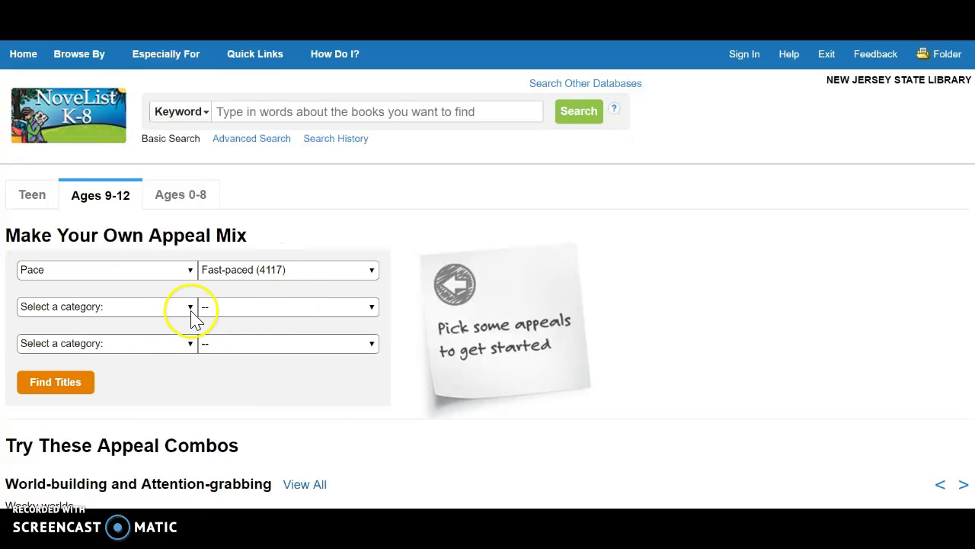
Step: Set the second appeal of the mix to Storyline, Plot-driven
click(192, 312)
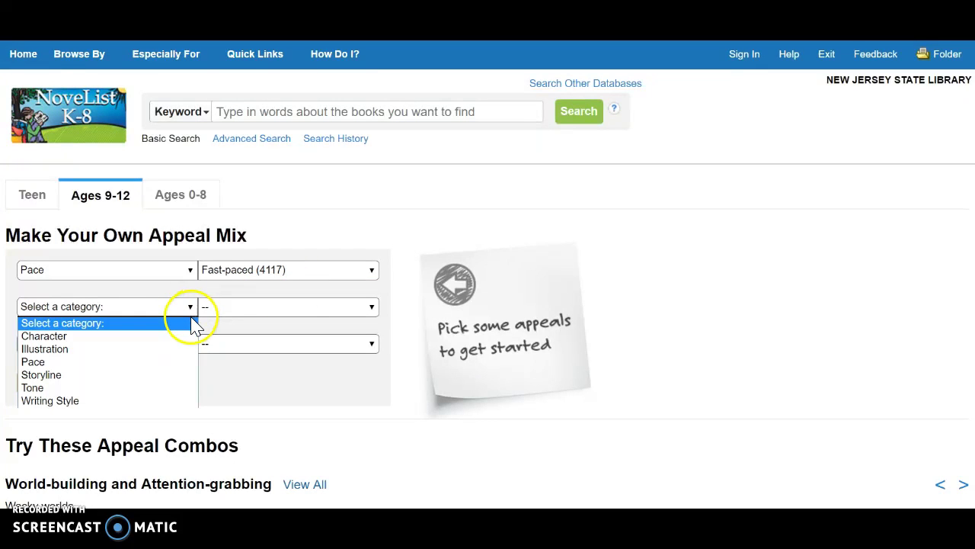
click(169, 373)
click(364, 310)
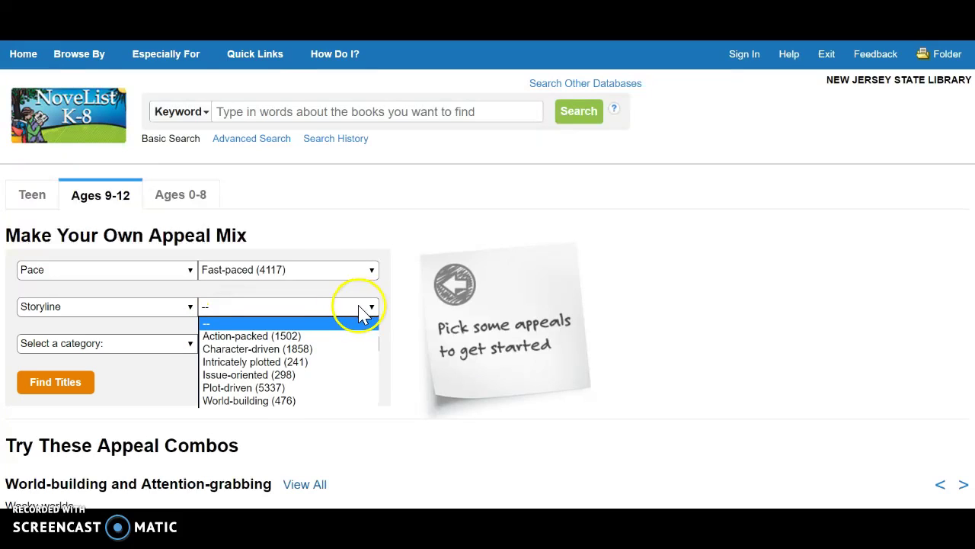
click(281, 388)
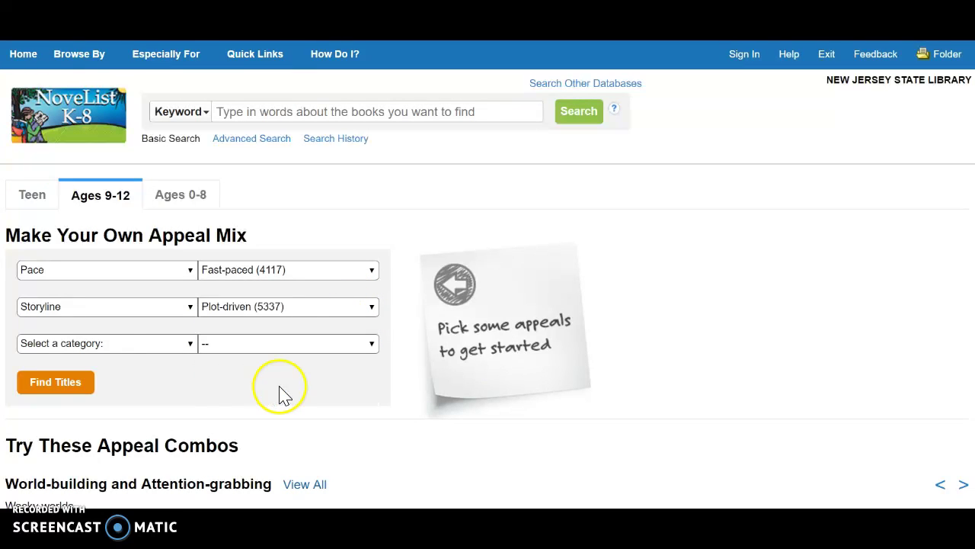
Step: Set the third appeal of the mix to Tone, Suspenseful
click(193, 347)
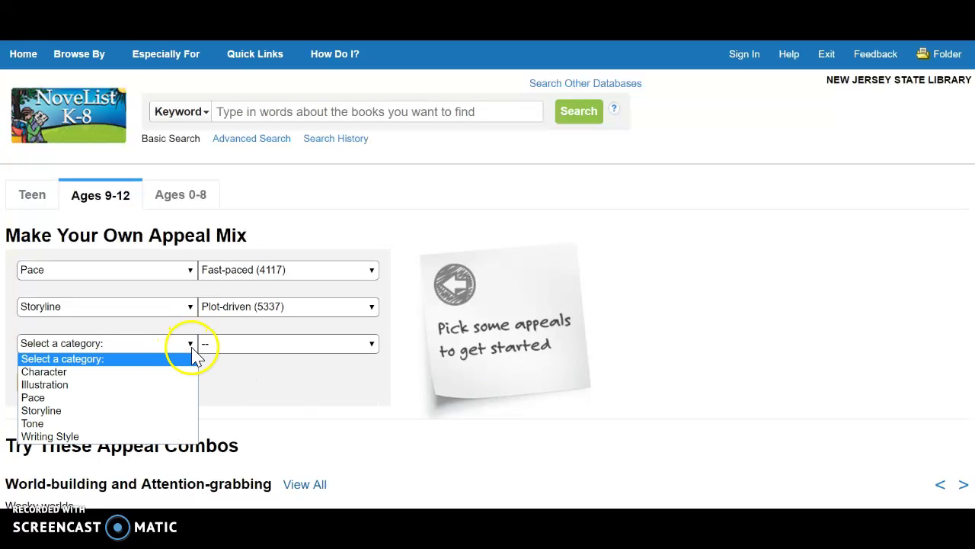
click(160, 424)
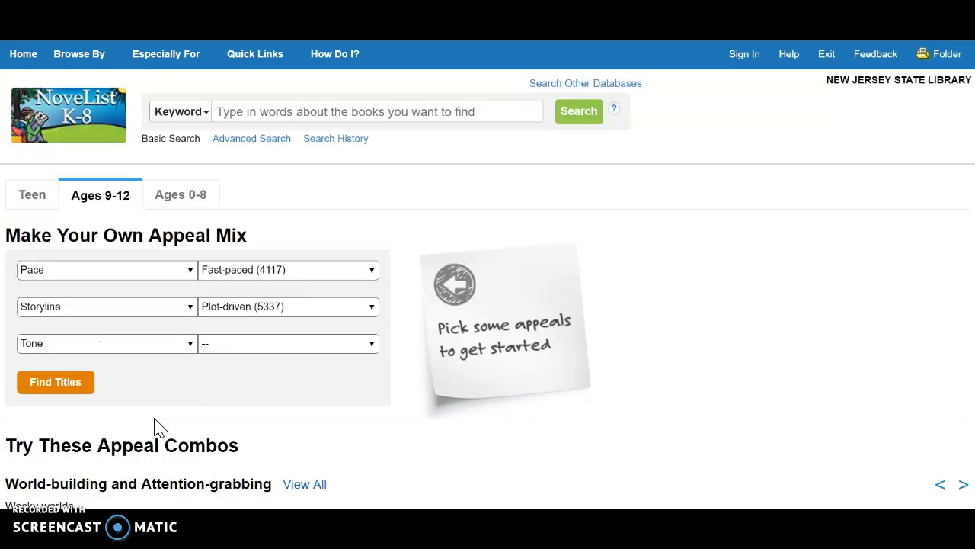
click(371, 344)
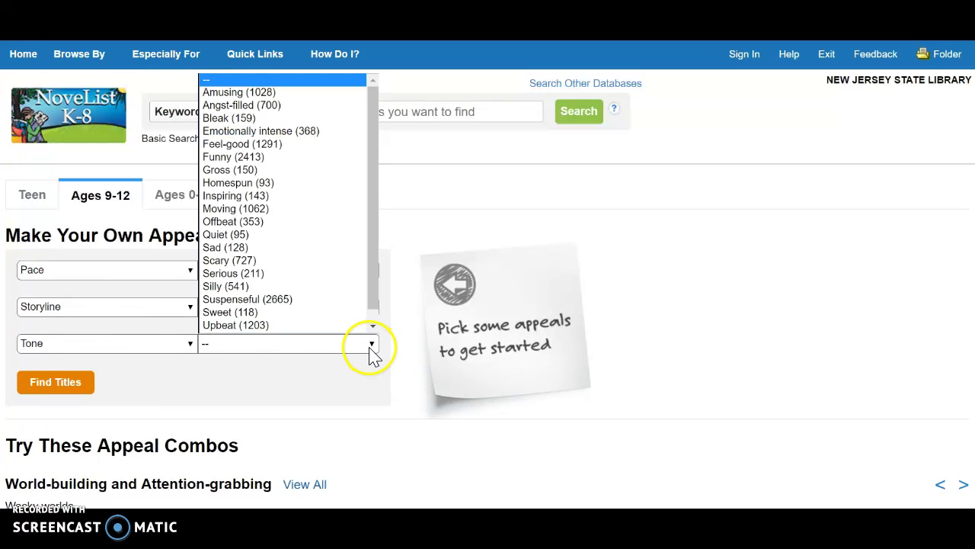
scroll(326, 305, down, 1)
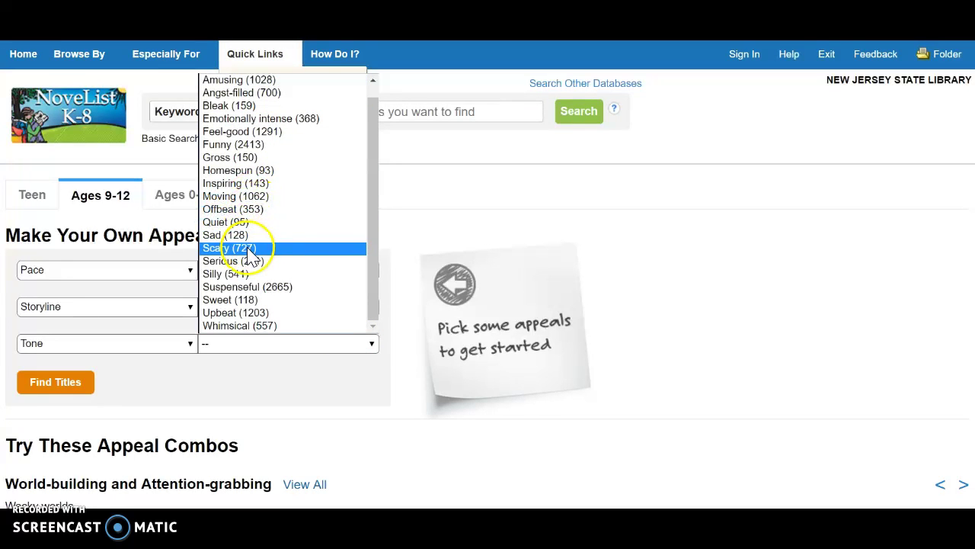
click(279, 291)
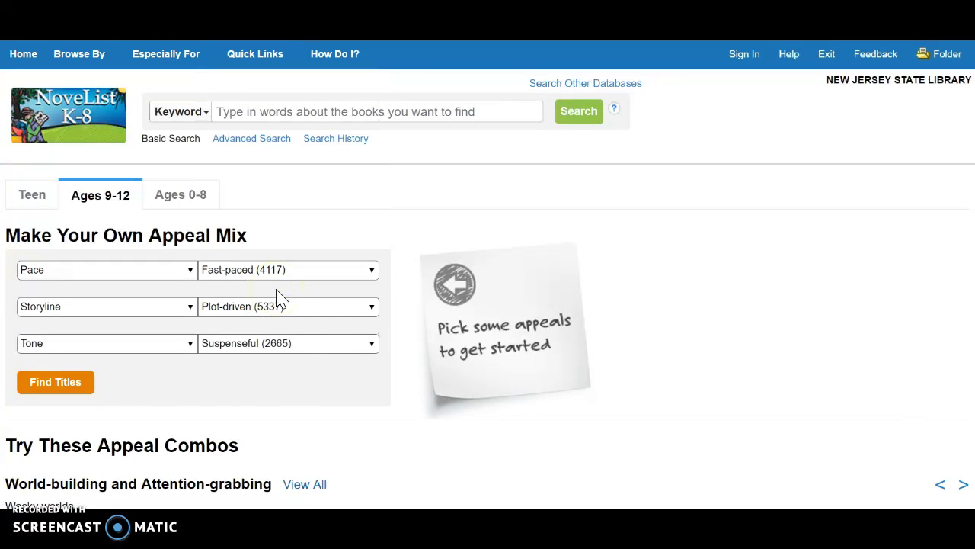
Step: Find the titles matching the three-part appeal mix and browse to the next set of book covers
click(56, 382)
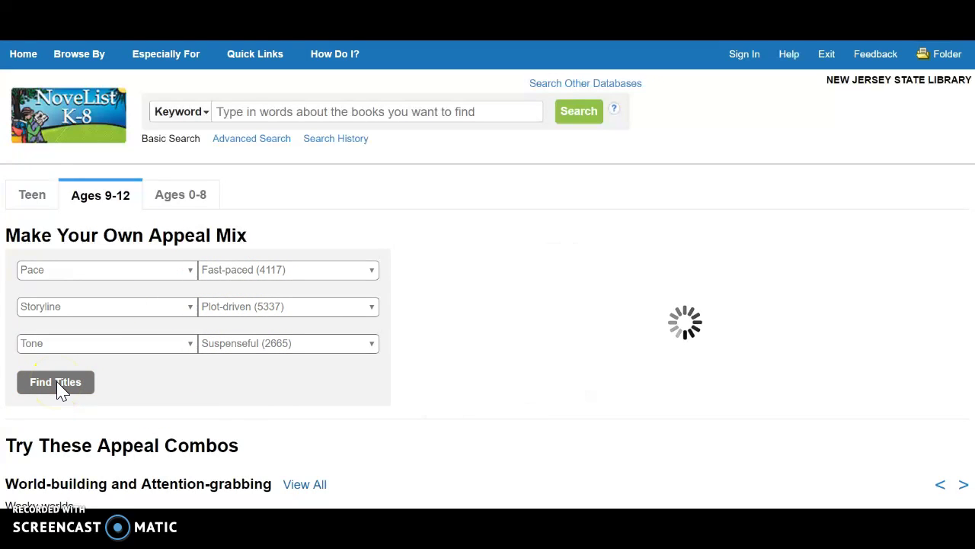
click(49, 389)
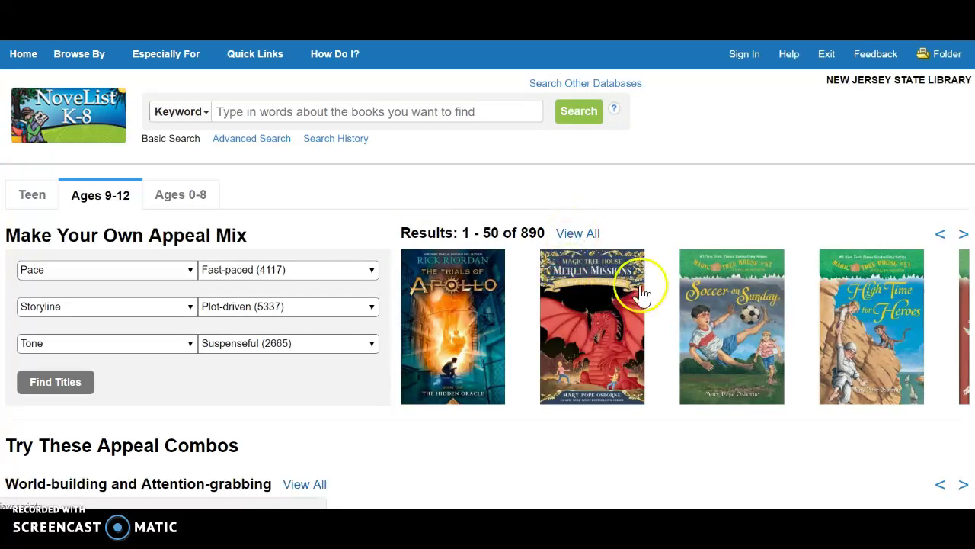
click(963, 234)
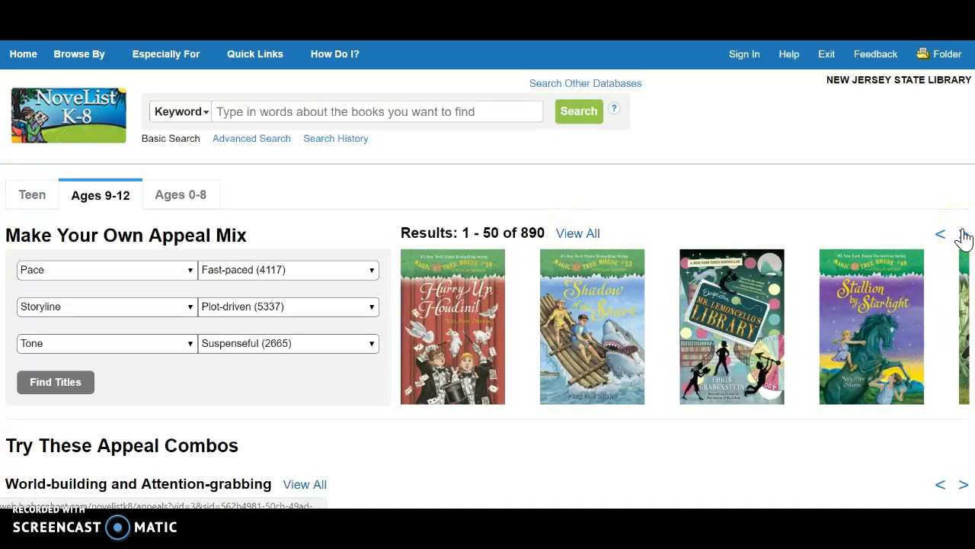
mouse_move(607, 305)
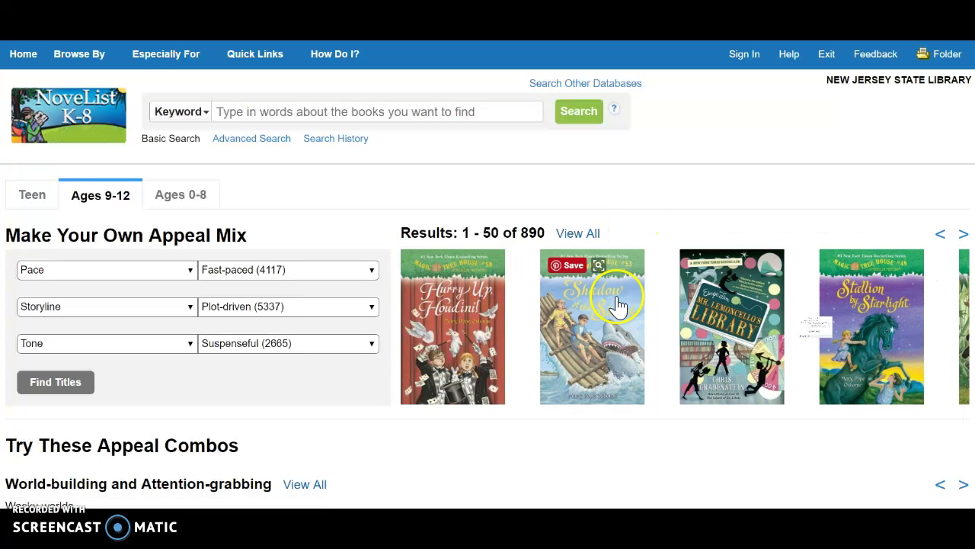
mouse_move(598, 322)
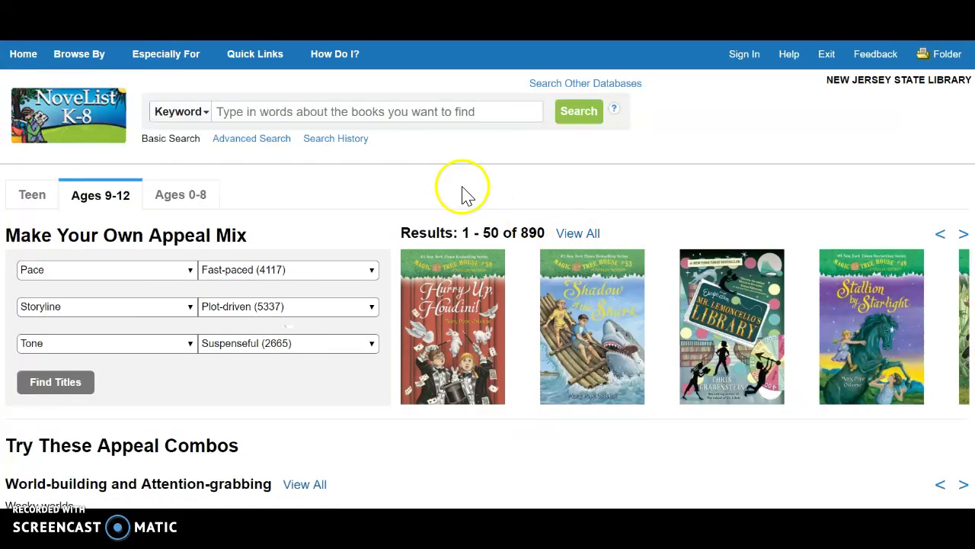
Step: Switch the basic search type to Series and set it back to Keyword
click(206, 114)
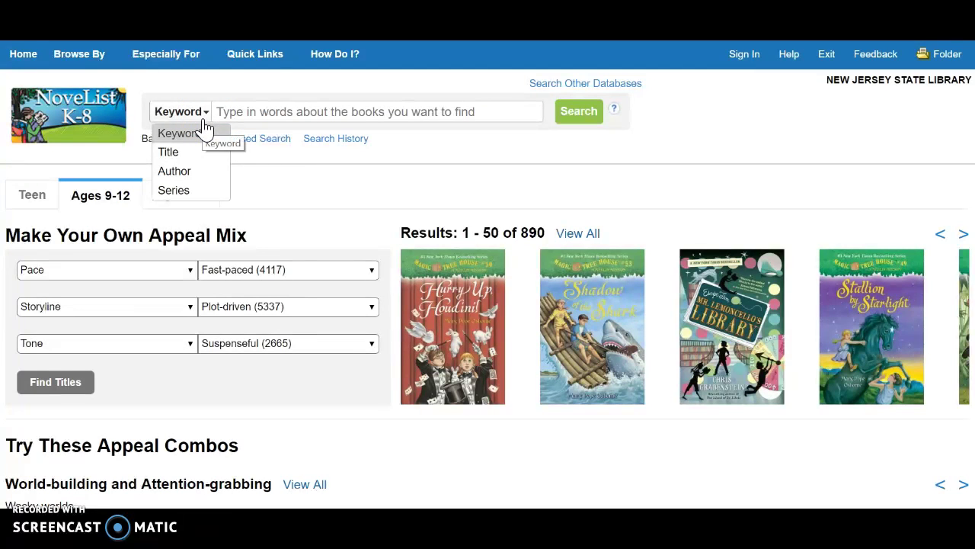
click(195, 194)
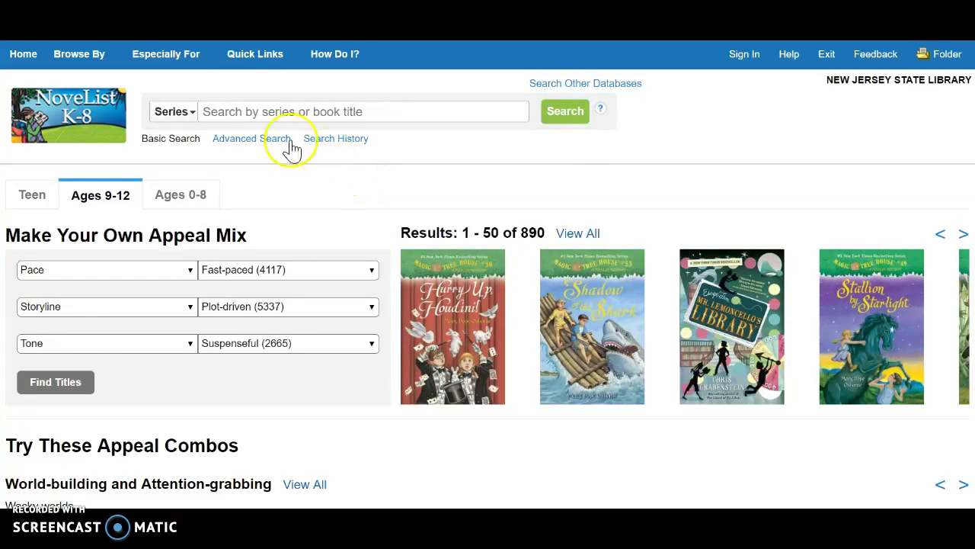
click(191, 114)
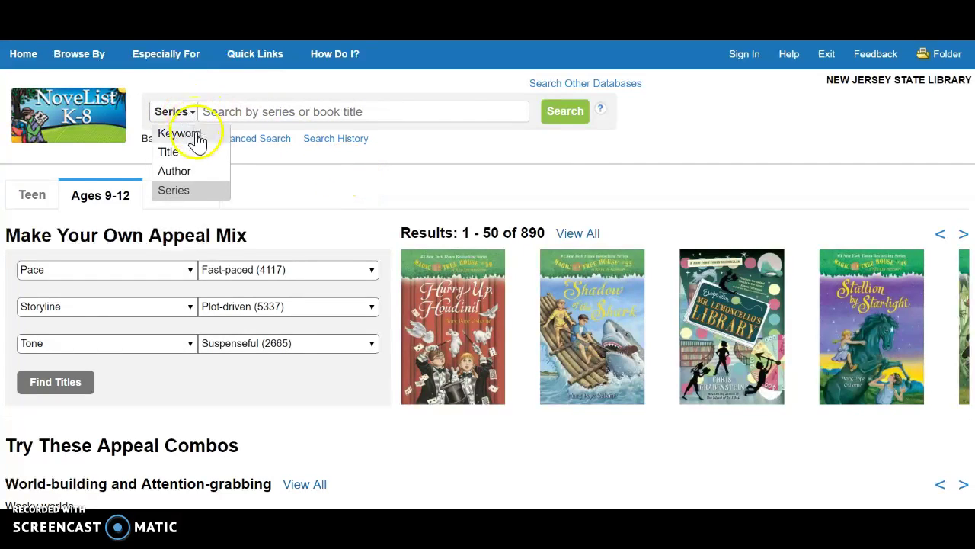
click(191, 132)
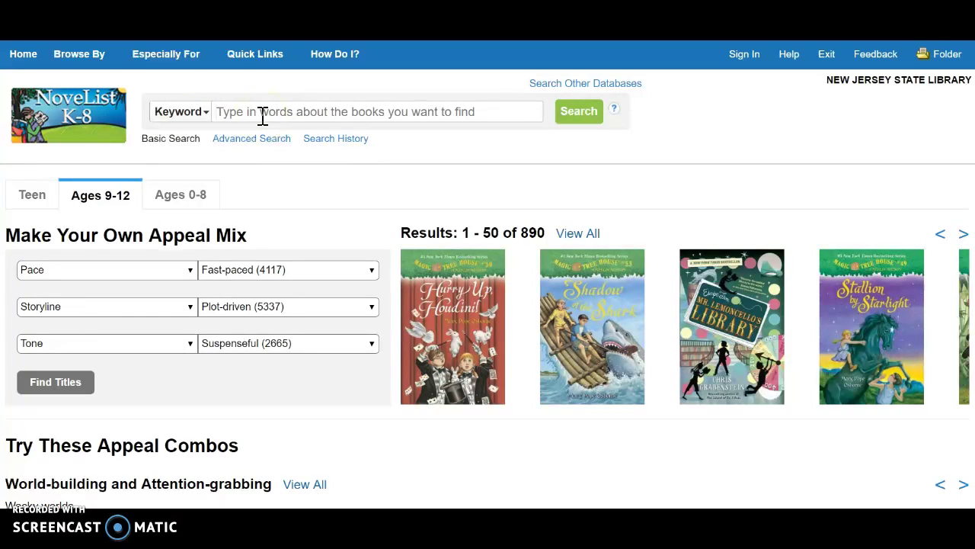
Step: Enter dogs as the keyword and open the suggested title Dogs don't wear sneakers
text(dogs)
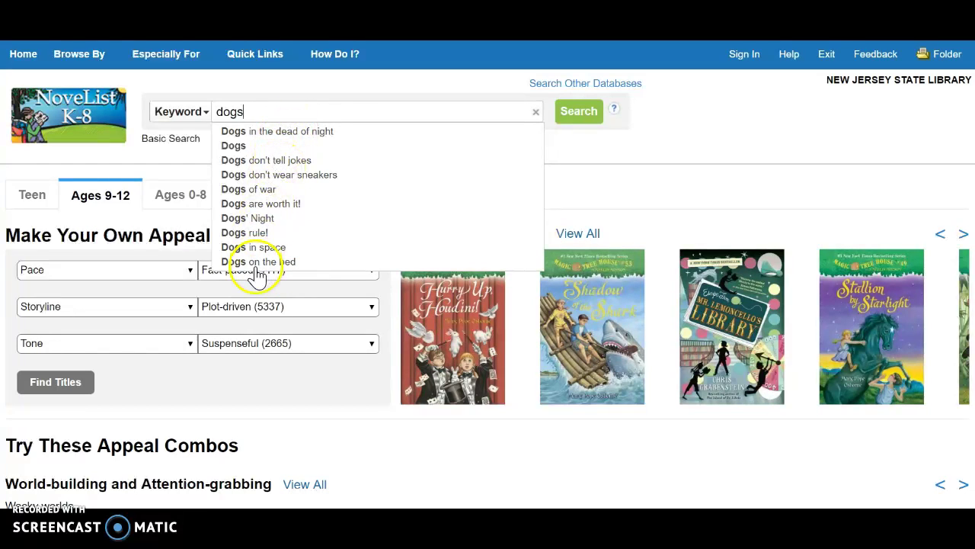
click(259, 176)
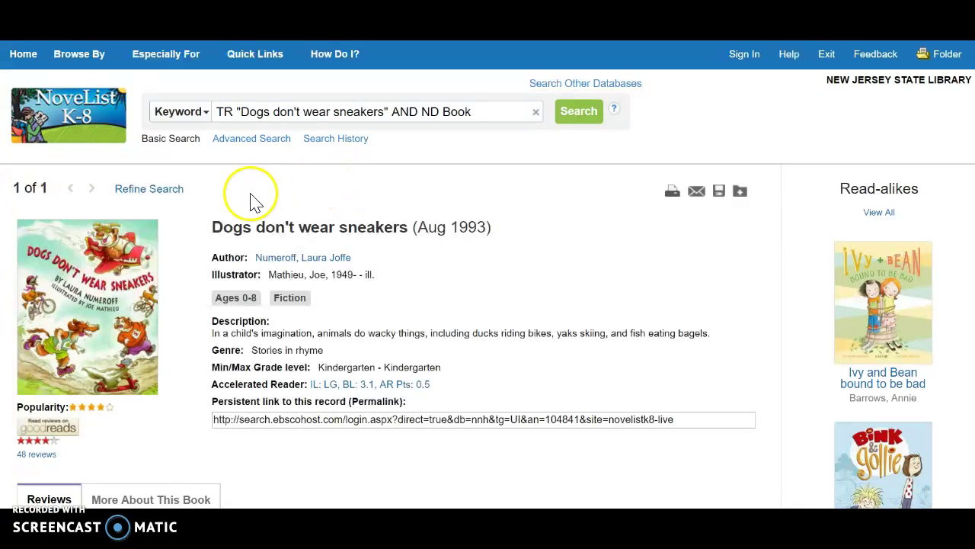
Step: Replace the search text with dogs, run the keyword search and limit the results to Ages 9-12
drag(473, 111, 177, 115)
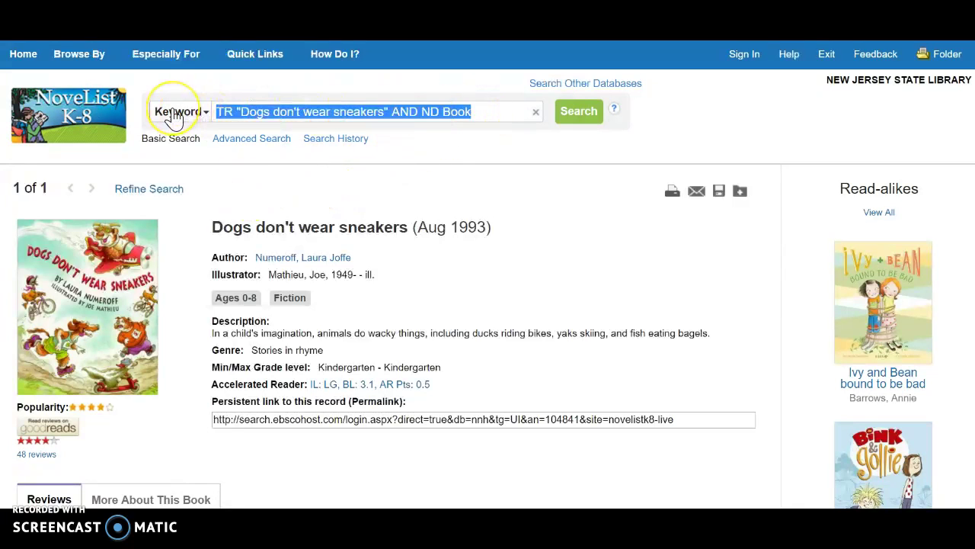
text(dogs)
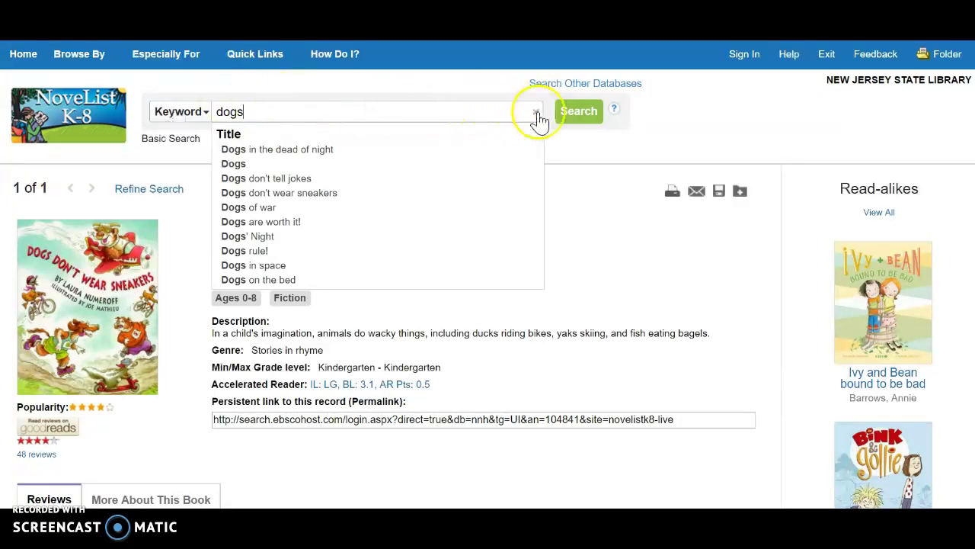
click(579, 115)
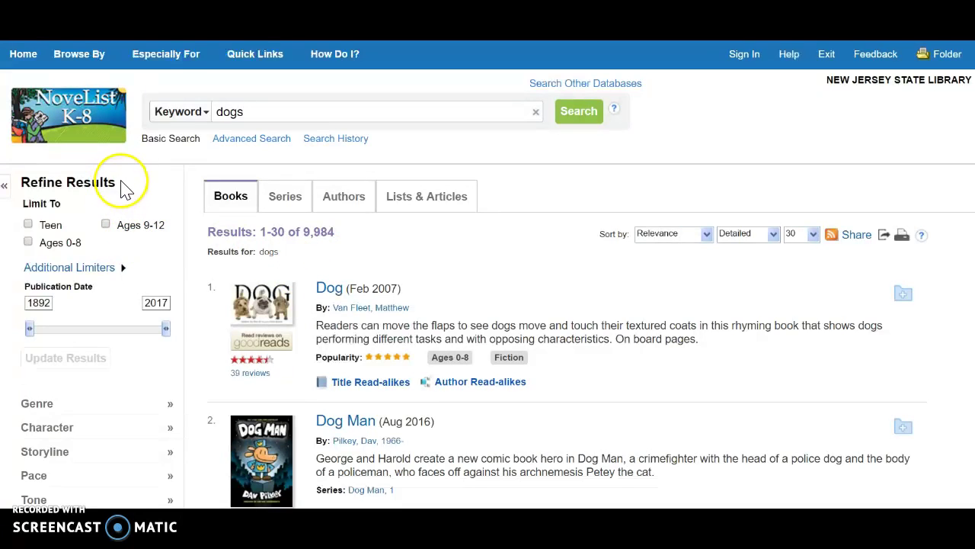
click(104, 224)
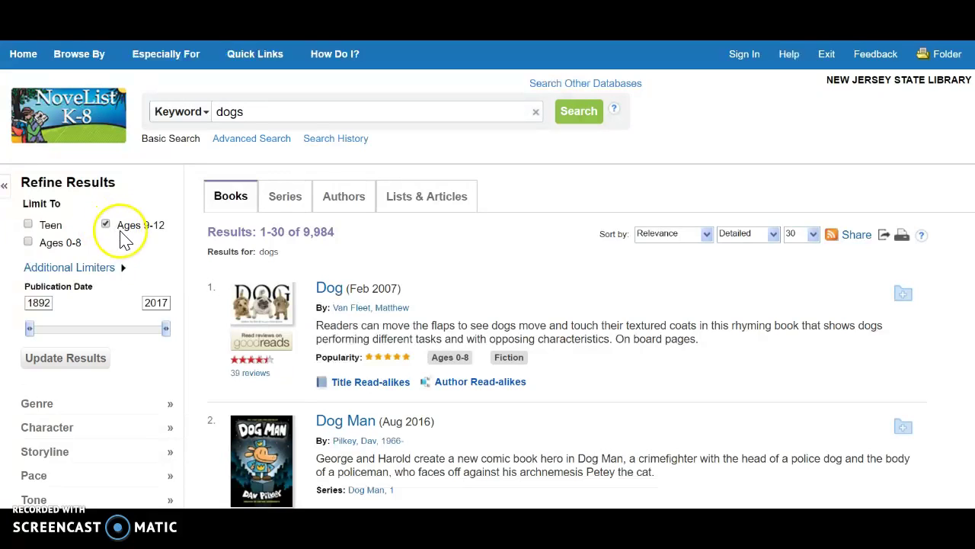
click(73, 361)
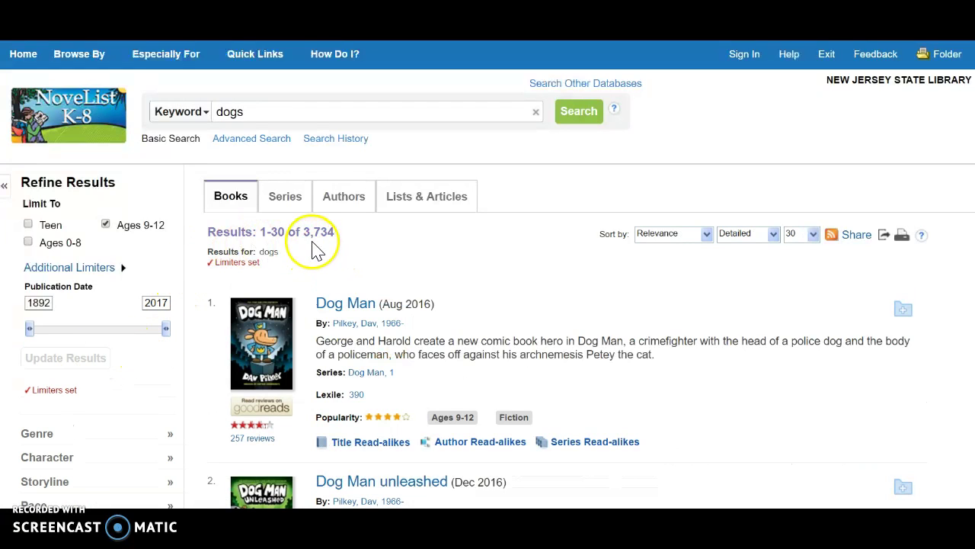
Step: Examine the categories available for refining the dogs results, from Genre to Location
scroll(120, 305, down, 1)
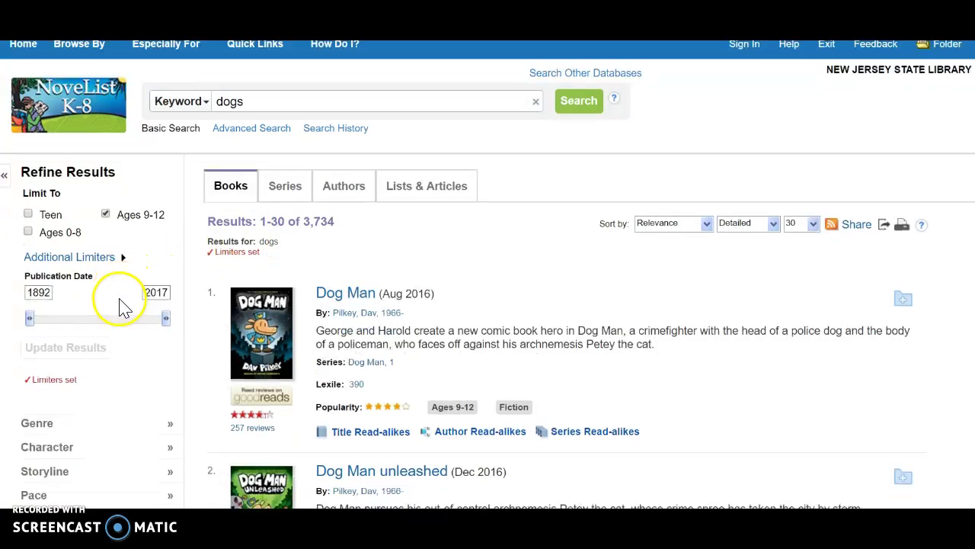
scroll(81, 330, down, 1)
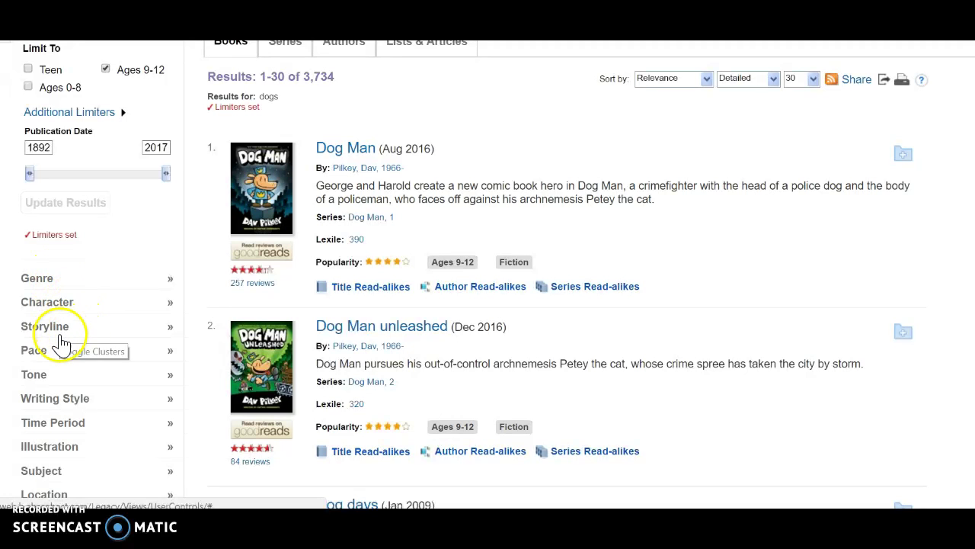
scroll(61, 392, down, 1)
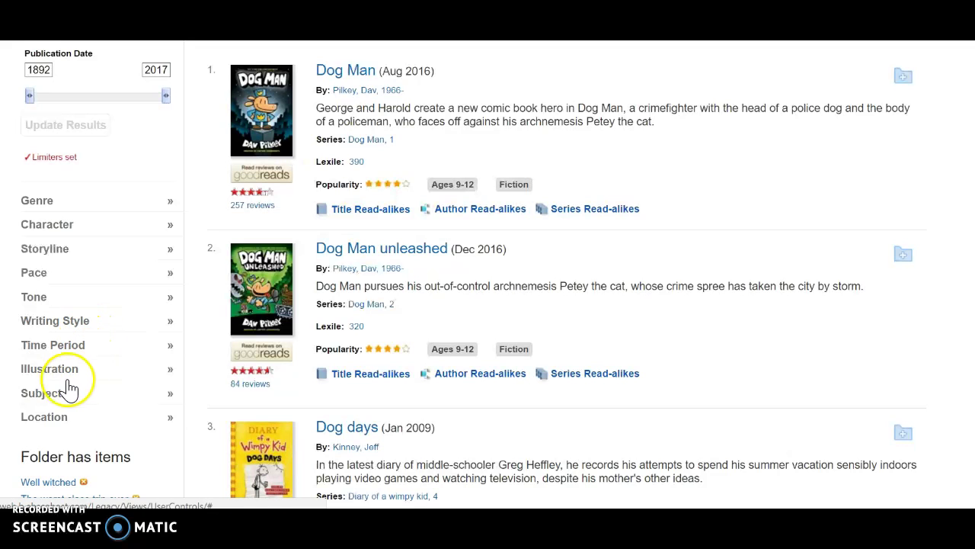
scroll(67, 416, down, 1)
scroll(68, 429, up, 1)
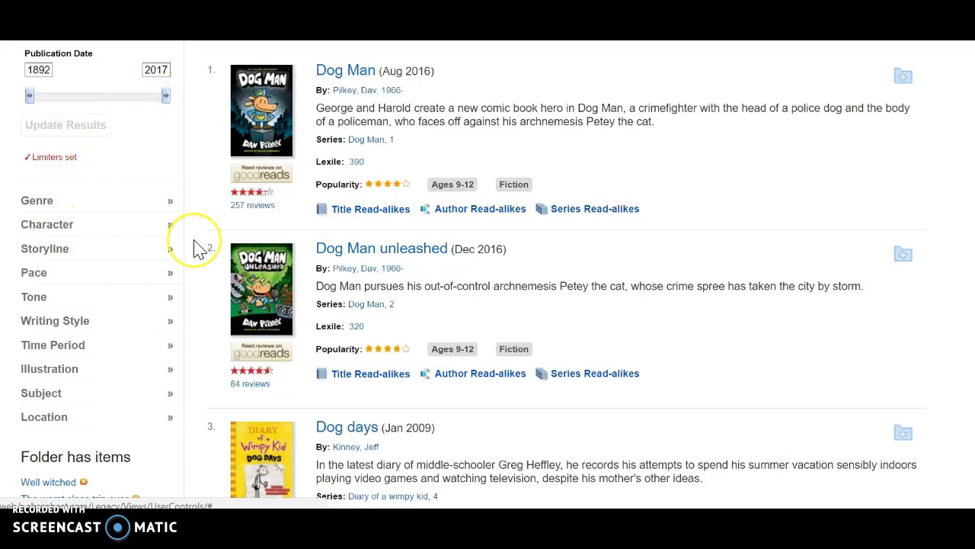
scroll(197, 249, up, 1)
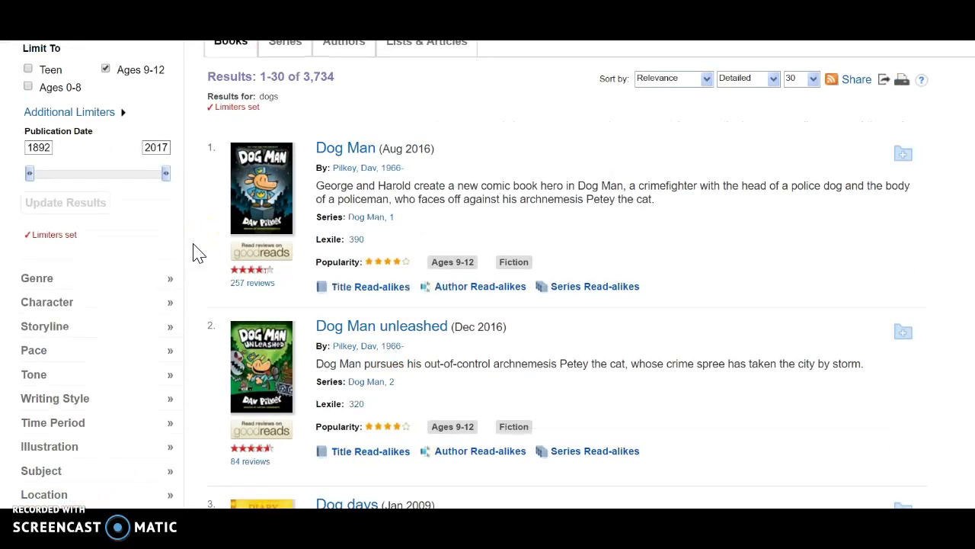
scroll(196, 258, up, 2)
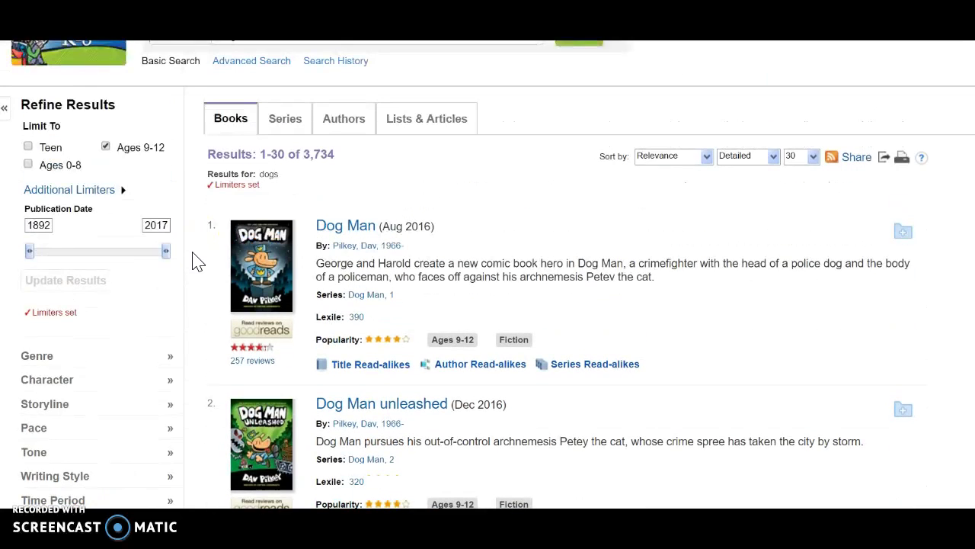
click(192, 217)
Step: Open the advanced search and search for dogs AND nonfiction without restricting either term to a field
click(237, 139)
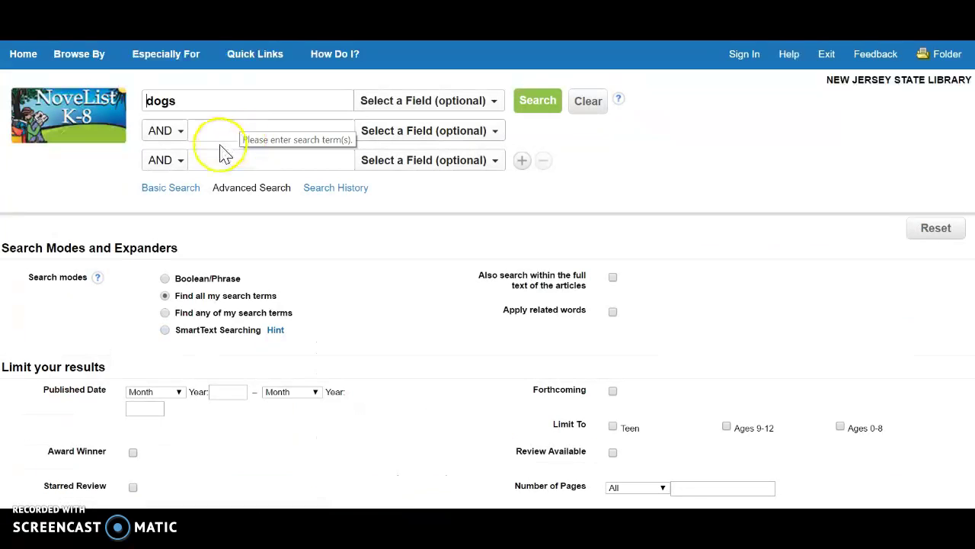
click(221, 135)
text(nonfiction)
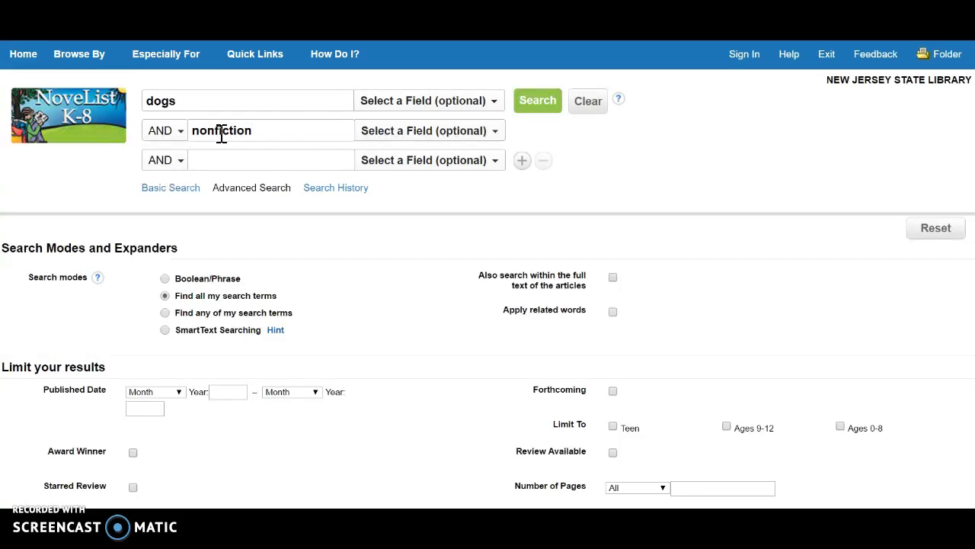
click(477, 109)
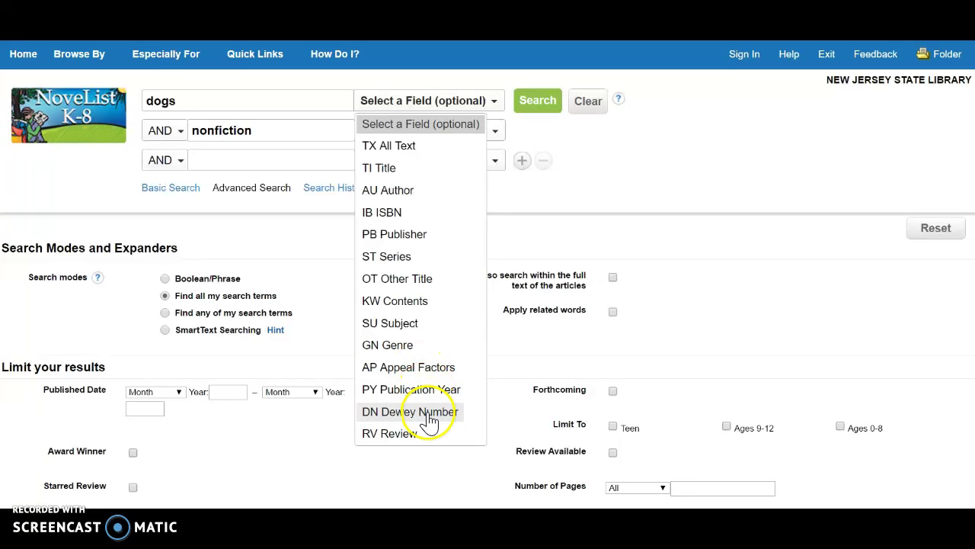
click(387, 128)
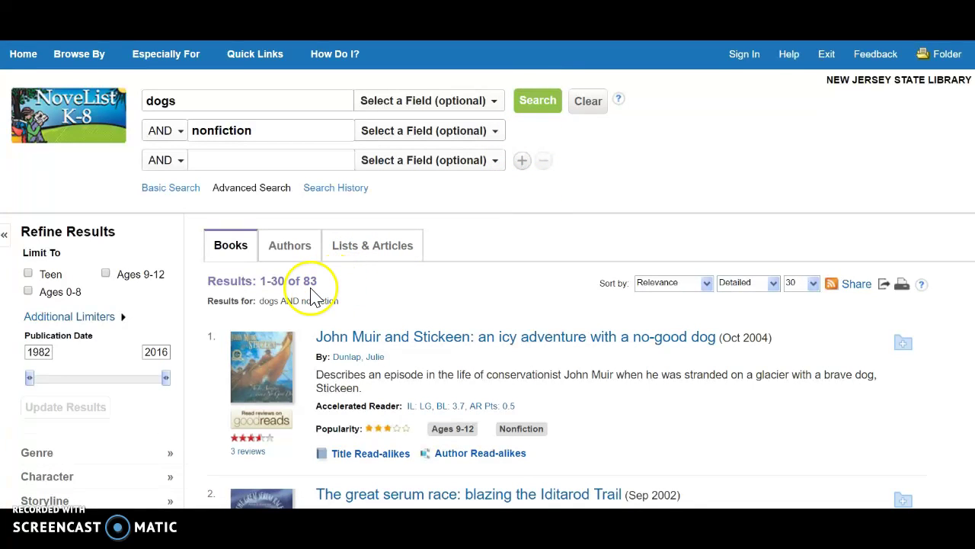
Step: Limit the dogs and nonfiction results to Ages 9-12 and look over the first listed books
click(105, 273)
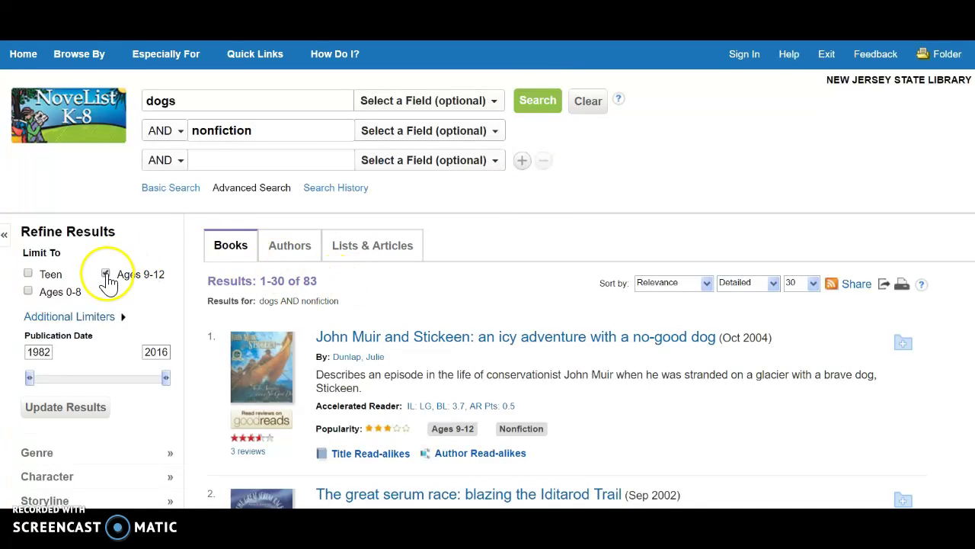
click(95, 408)
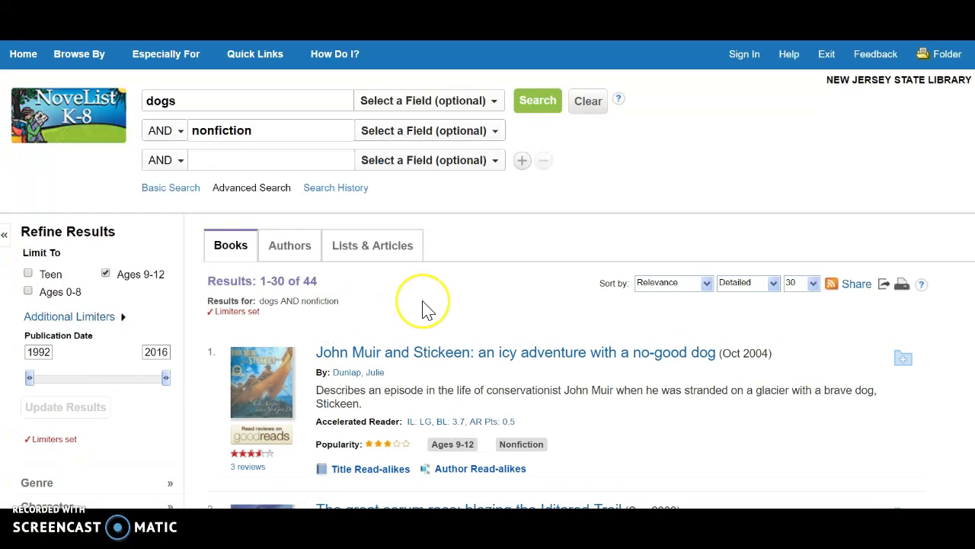
scroll(427, 309, down, 3)
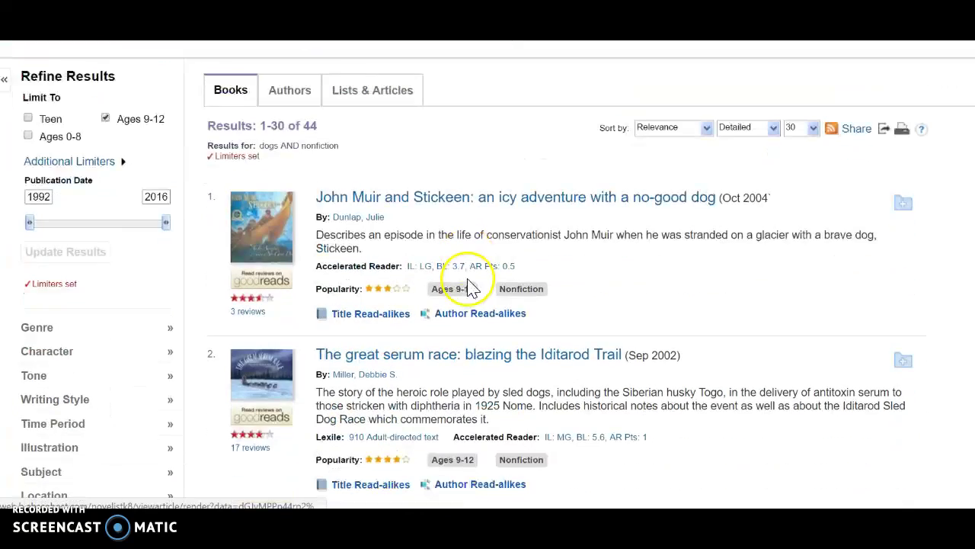
scroll(698, 269, down, 3)
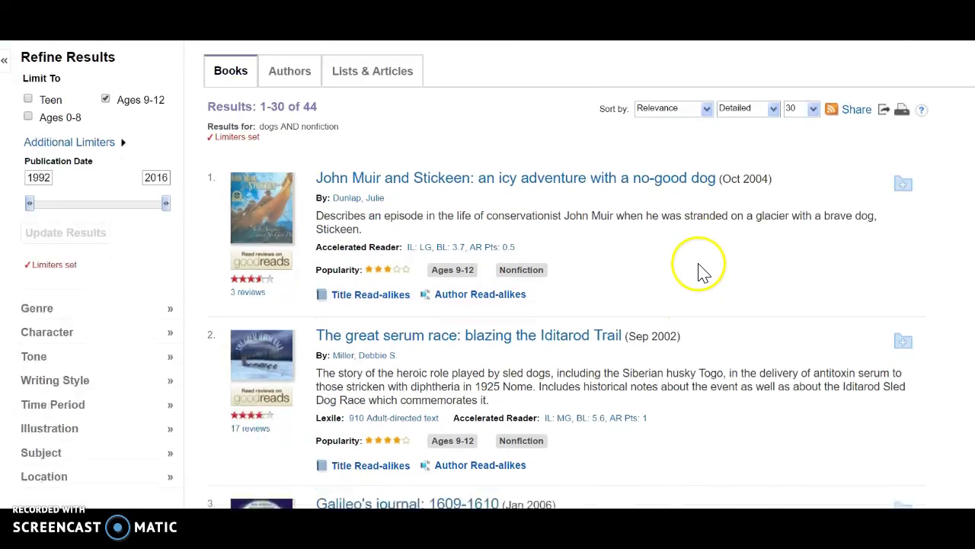
Step: View the title read-alikes for The great serum race: blazing the Iditarod Trail and return to the results
scroll(706, 253, down, 1)
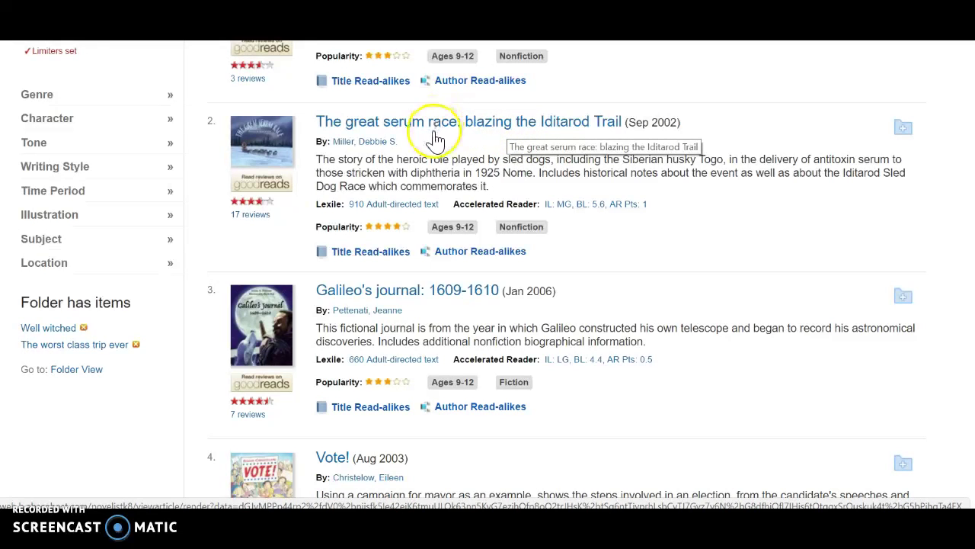
scroll(396, 272, down, 1)
scroll(396, 272, up, 1)
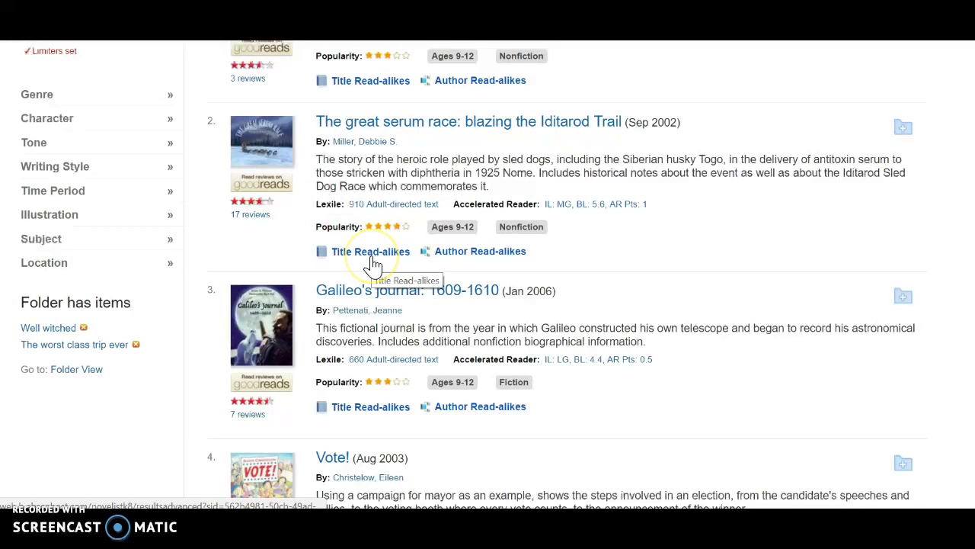
click(374, 259)
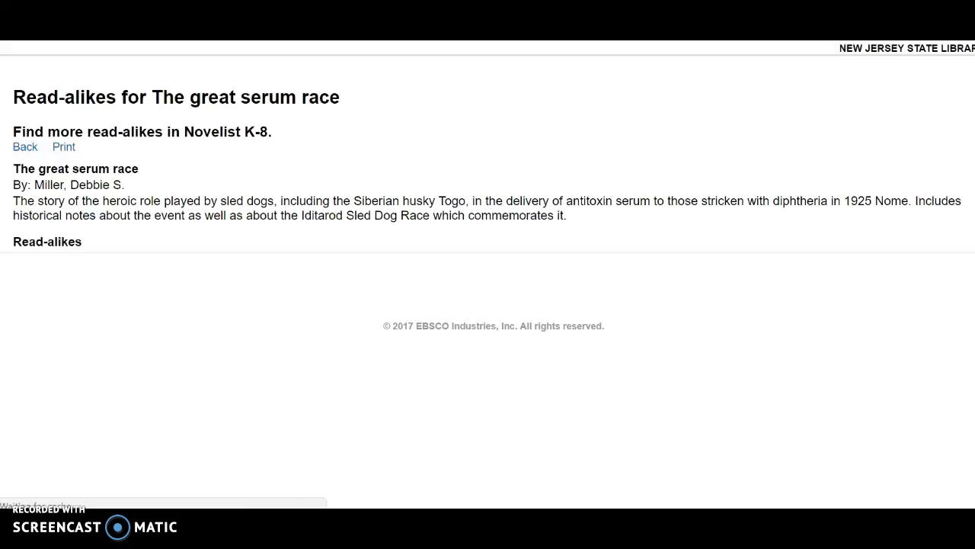
key(alt+Left)
Step: Save The great serum race: blazing the Iditarod Trail from the dogs and nonfiction results to the folder
scroll(265, 211, down, 1)
scroll(265, 211, down, 3)
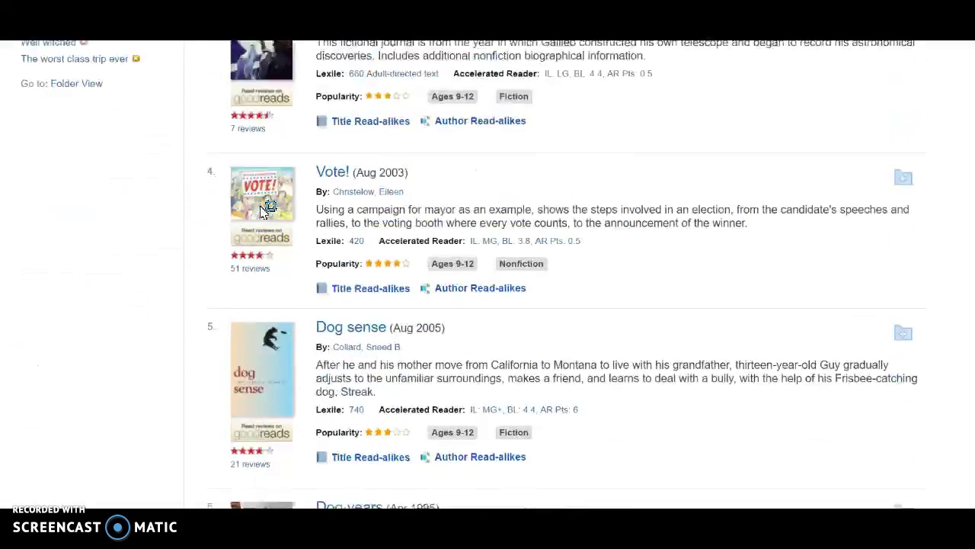
scroll(265, 211, up, 7)
scroll(258, 276, up, 3)
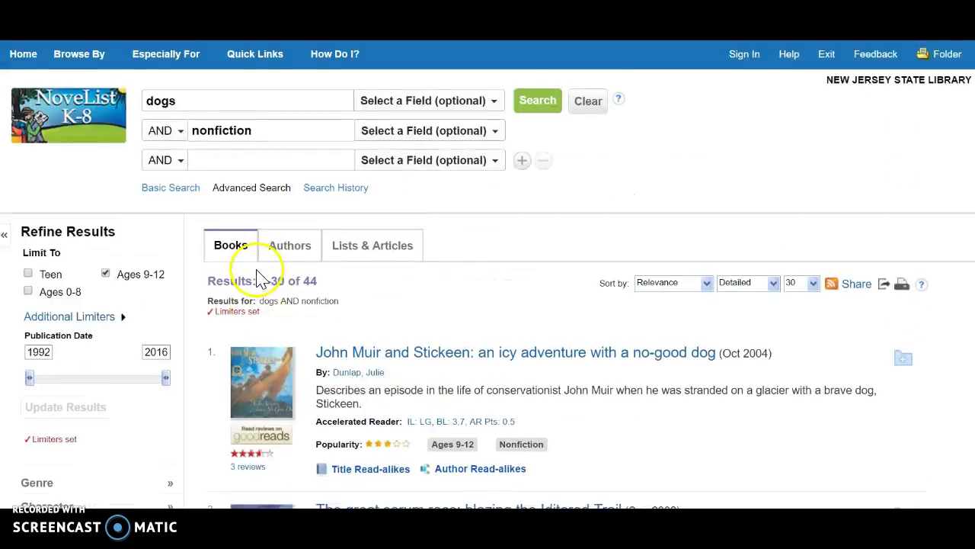
scroll(293, 281, down, 5)
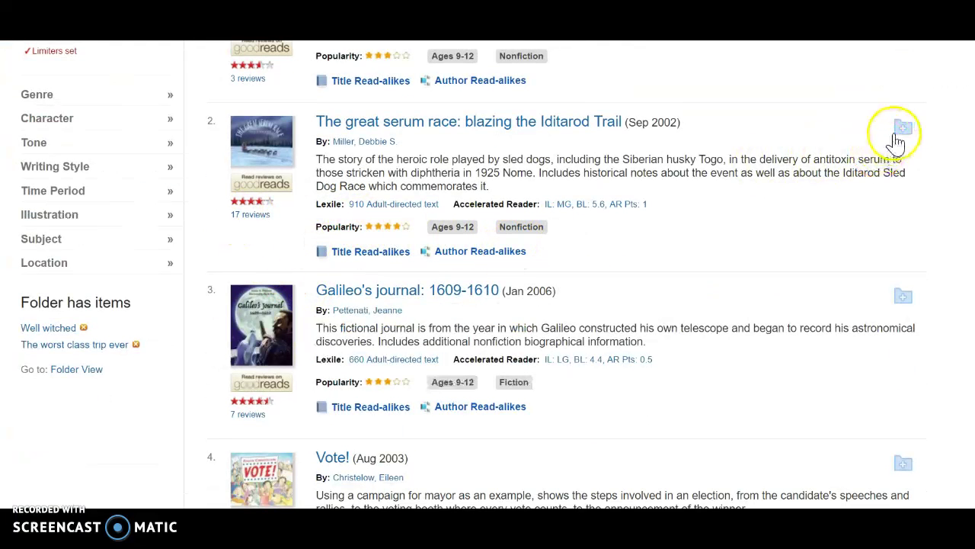
click(901, 131)
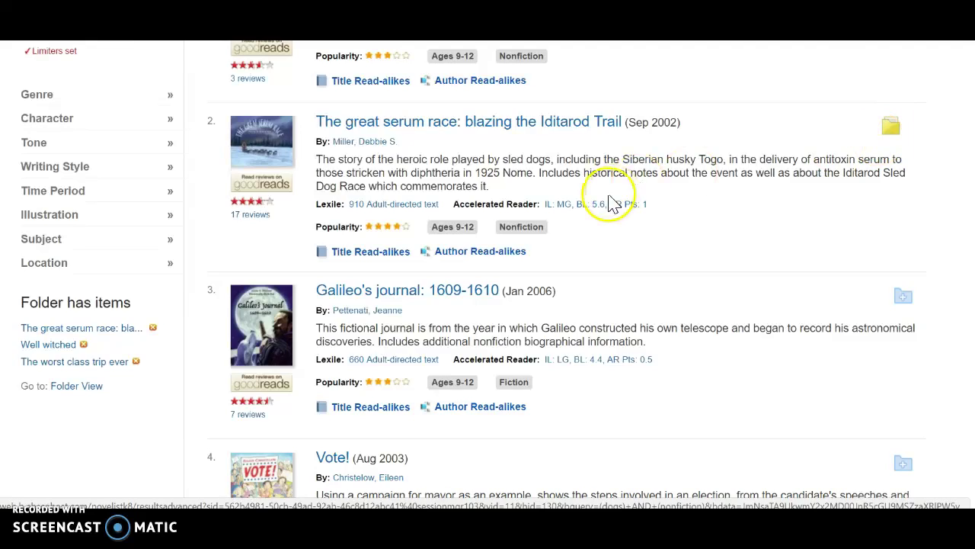
Step: Clear the nonfiction term, replace dogs with harry potter and run the advanced search
scroll(611, 204, up, 5)
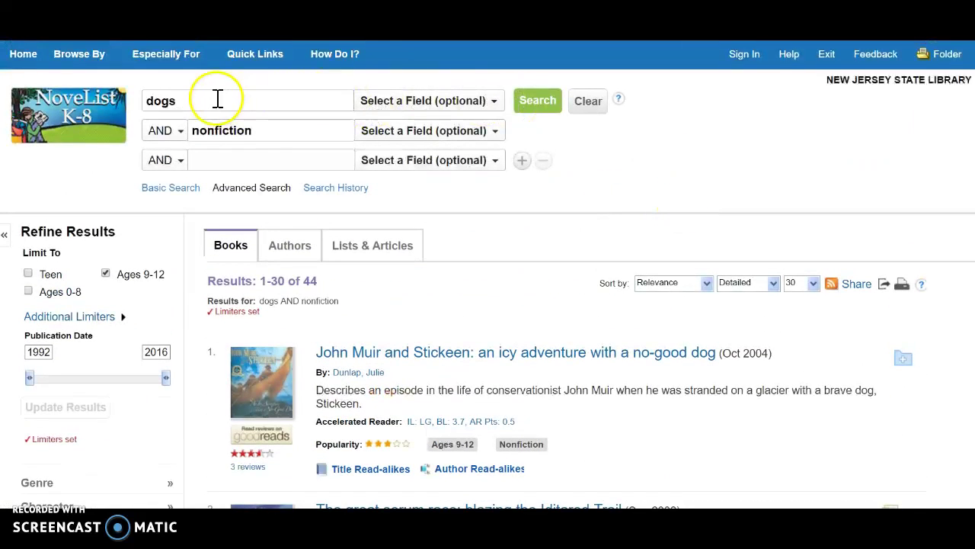
drag(269, 137, 185, 122)
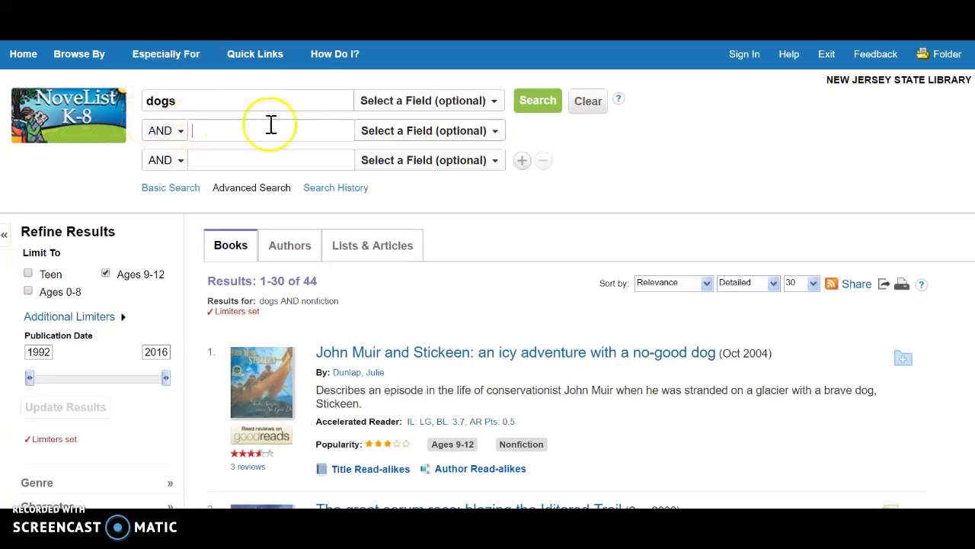
mouse_move(53, 64)
drag(255, 97, 53, 62)
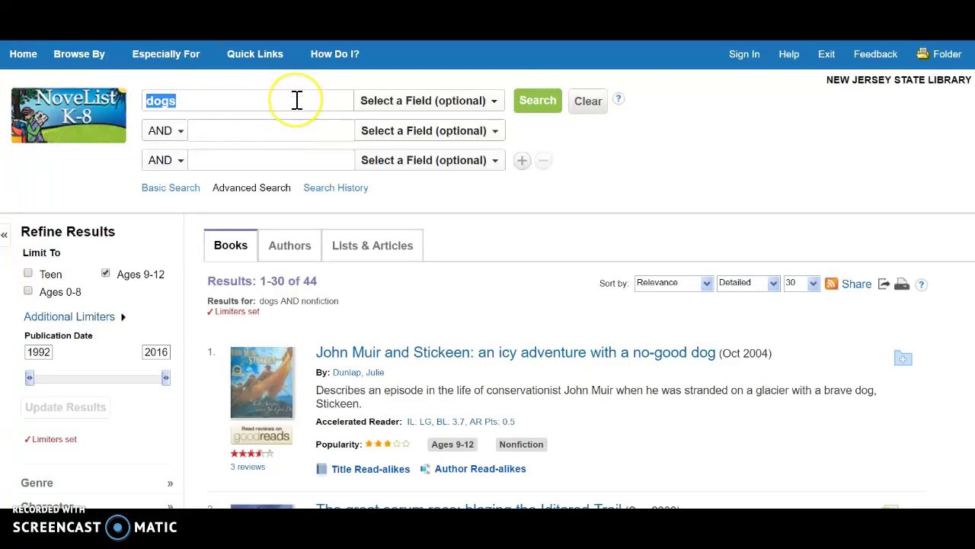
text(harry potter)
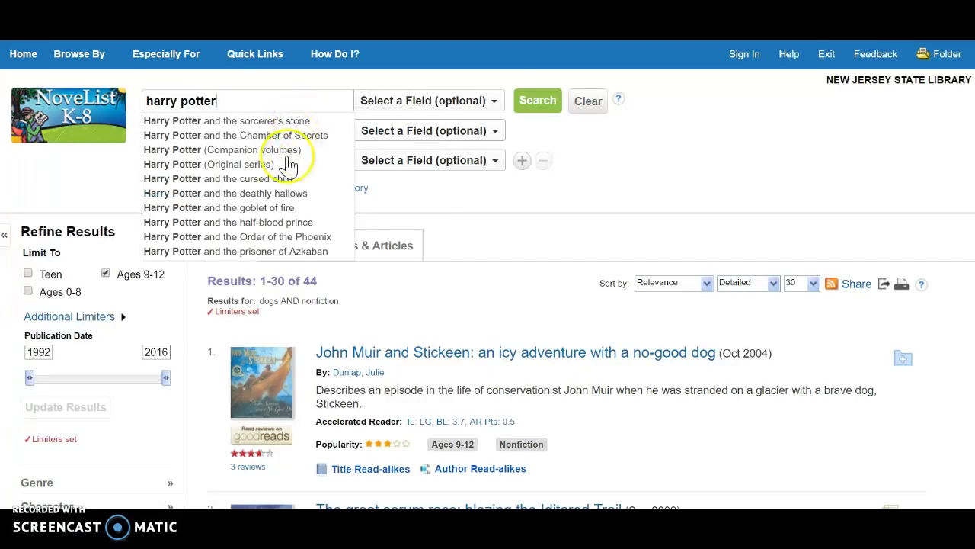
click(533, 102)
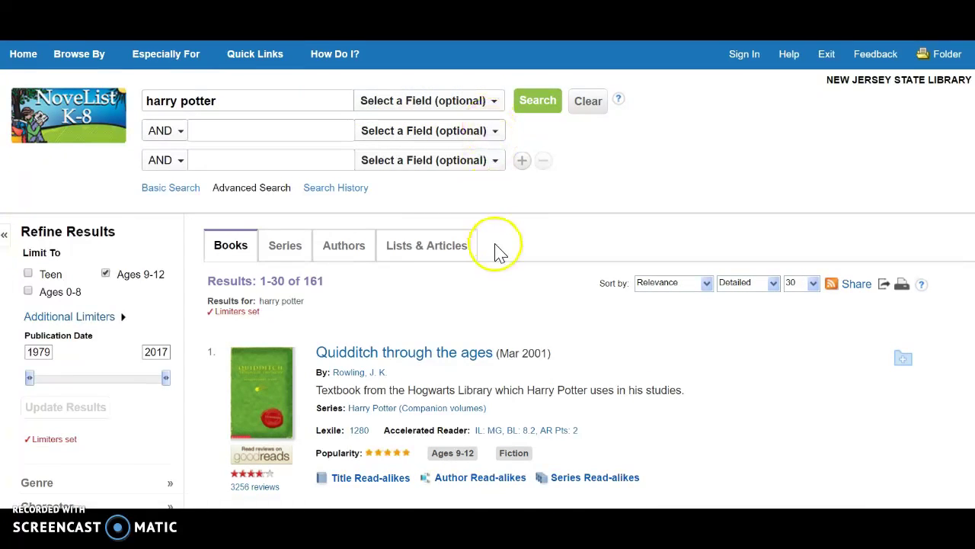
Step: Look through the harry potter books and their read-alike options, and return to the NoveList K-8 home page
scroll(491, 267, down, 3)
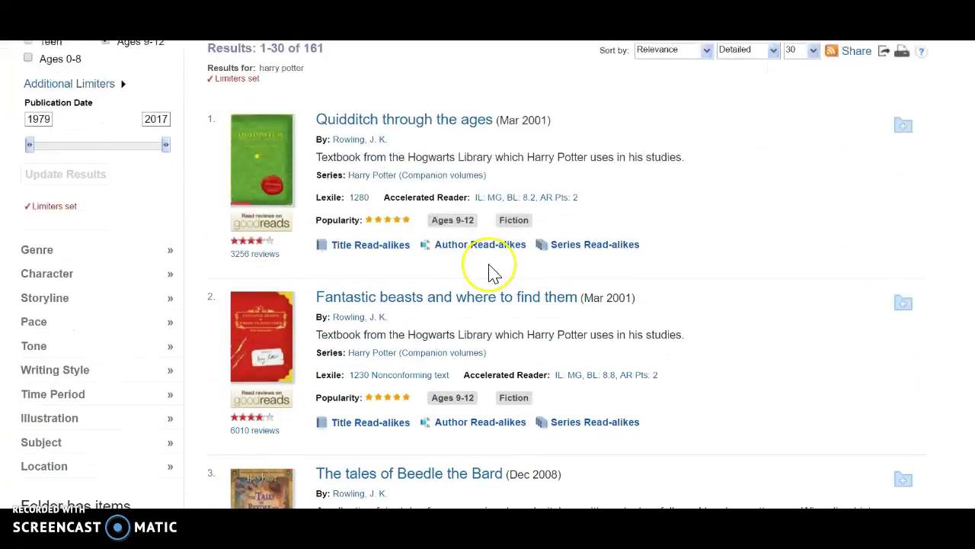
scroll(491, 272, down, 1)
scroll(445, 274, up, 1)
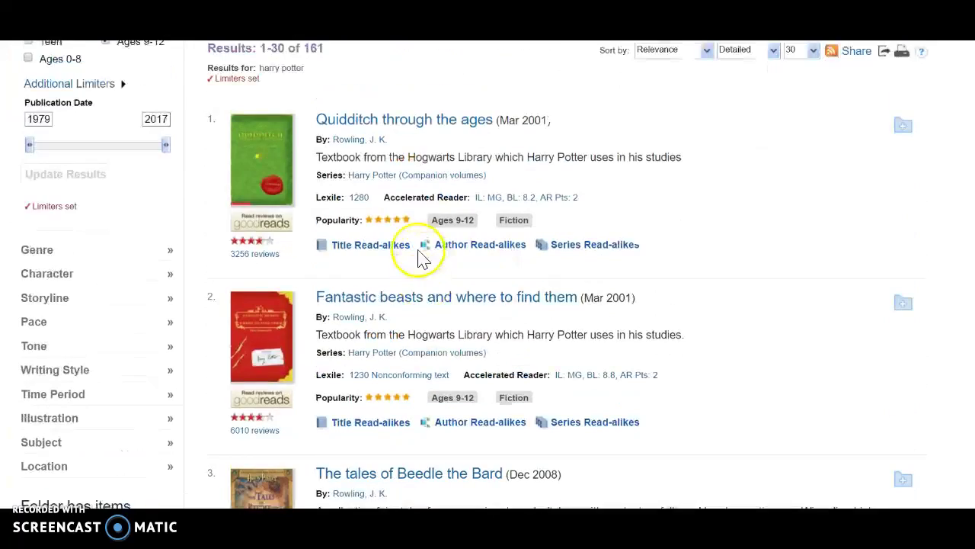
scroll(442, 327, down, 4)
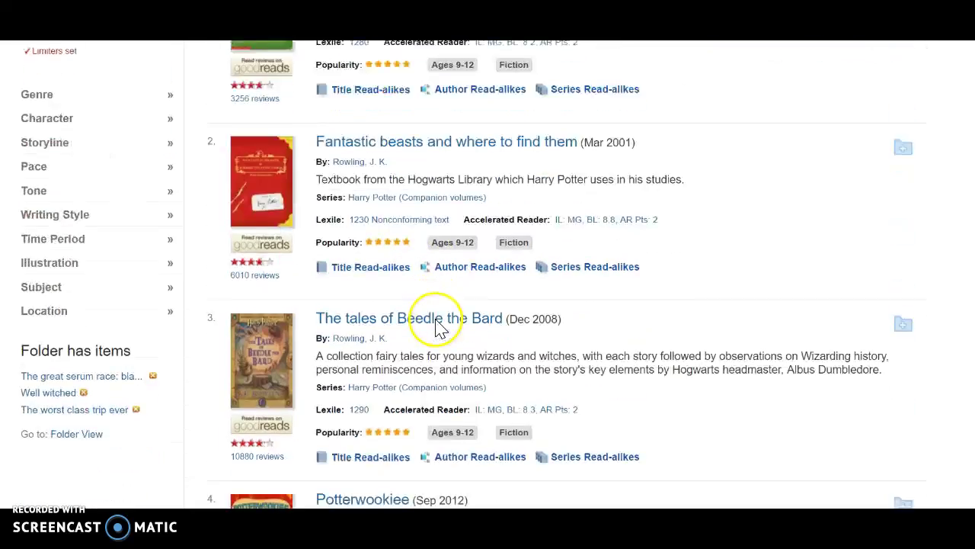
scroll(403, 328, down, 5)
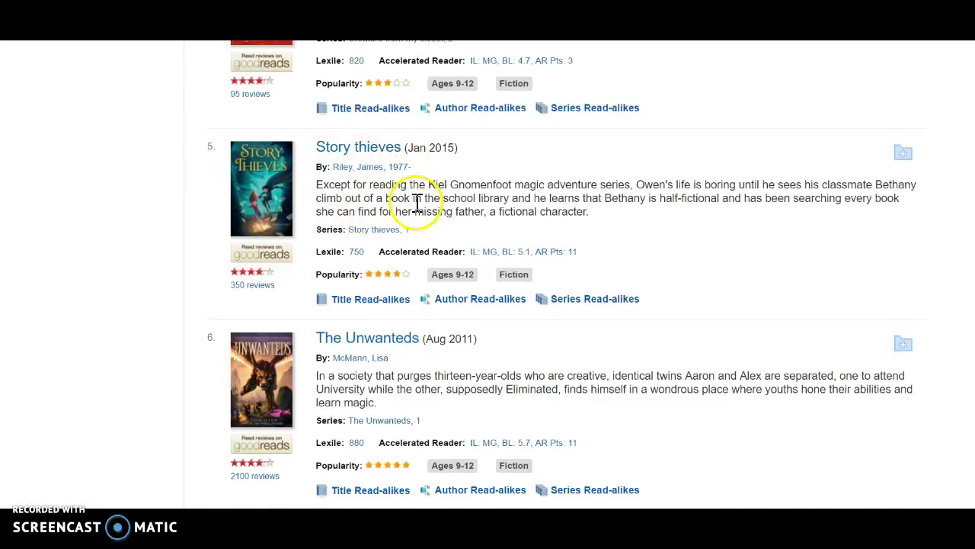
scroll(414, 202, down, 3)
scroll(418, 216, down, 1)
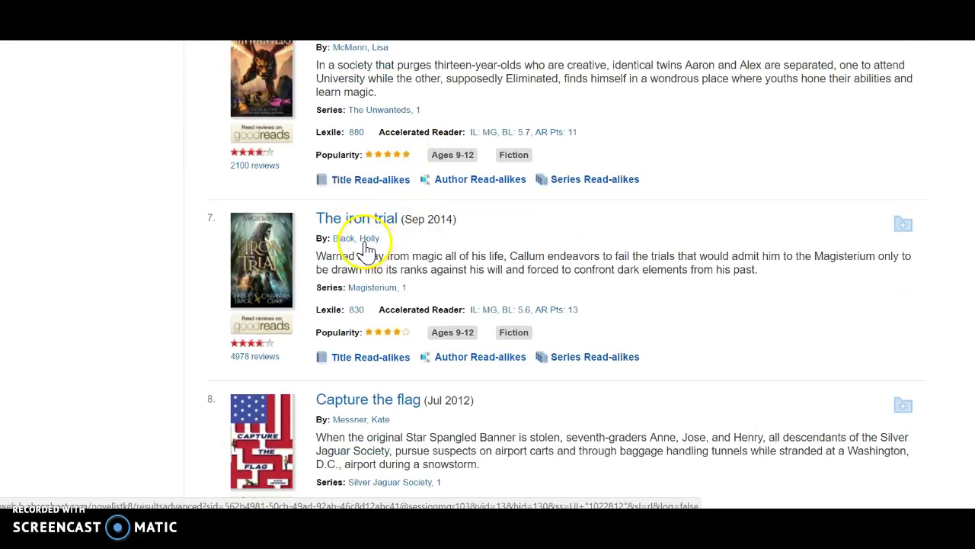
scroll(346, 252, down, 3)
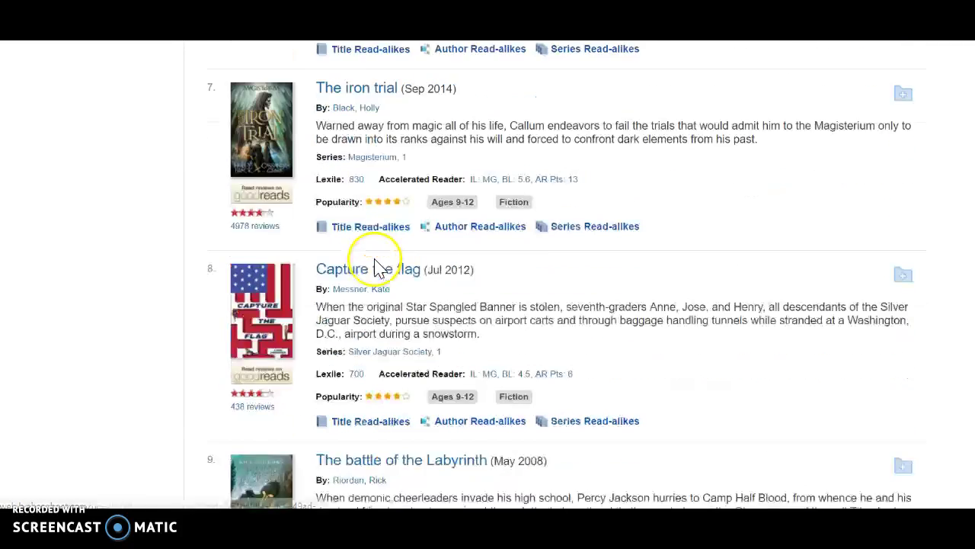
scroll(375, 267, down, 4)
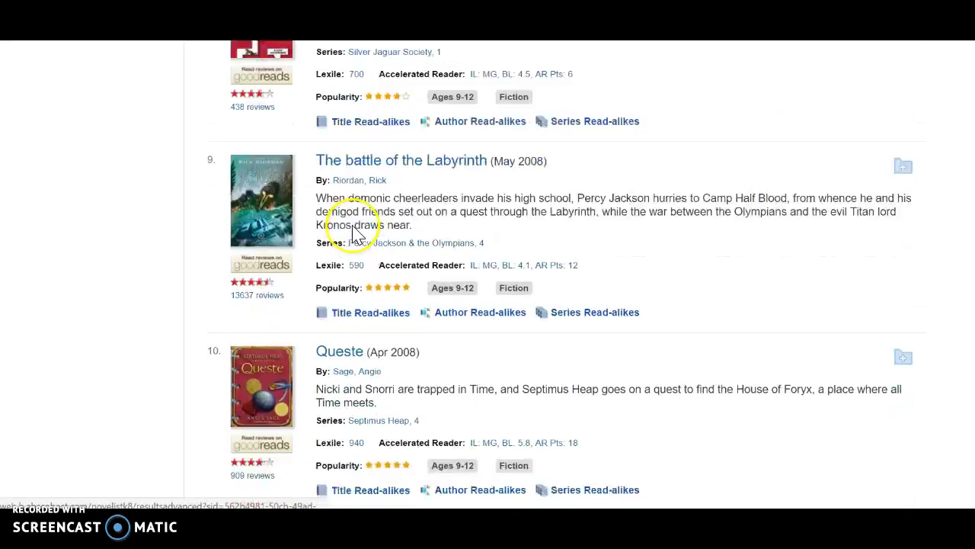
scroll(403, 158, down, 3)
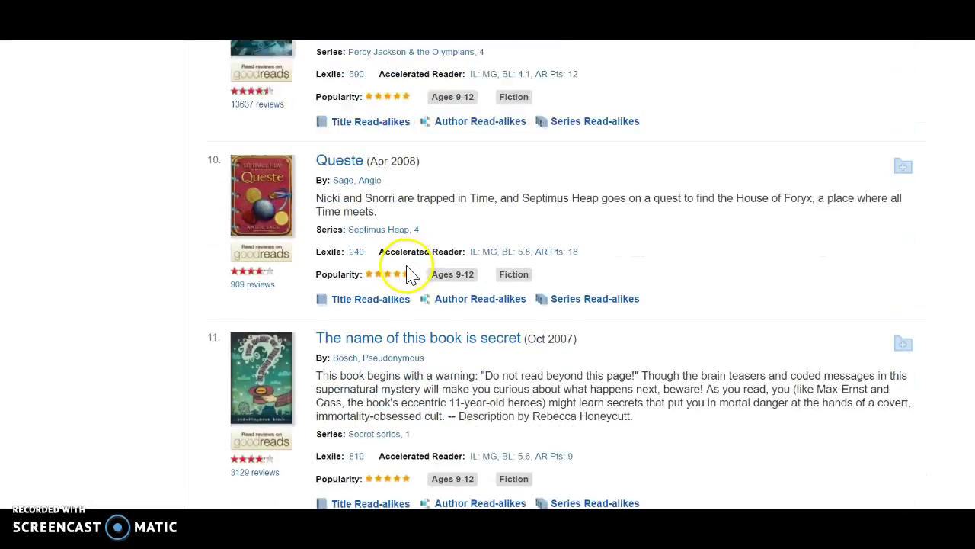
scroll(392, 316, down, 6)
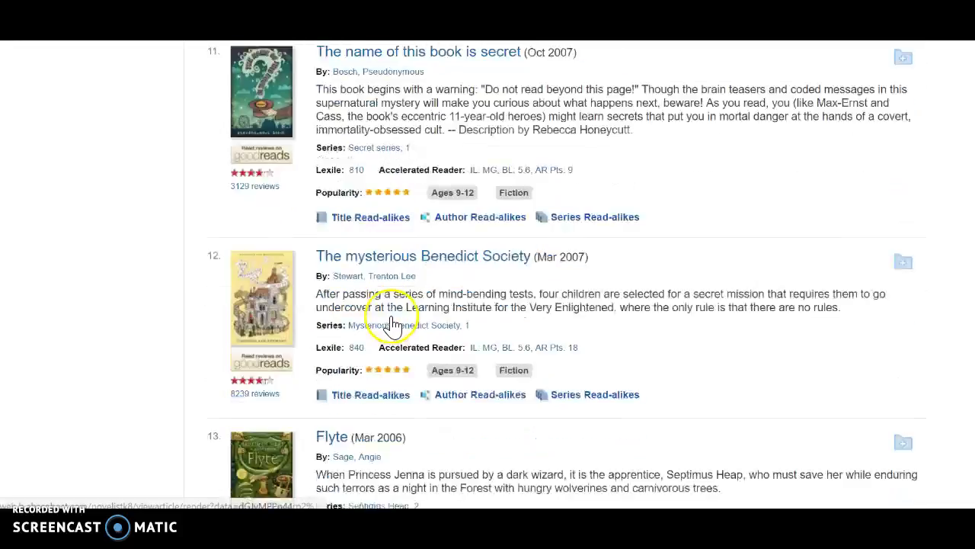
scroll(392, 324, down, 3)
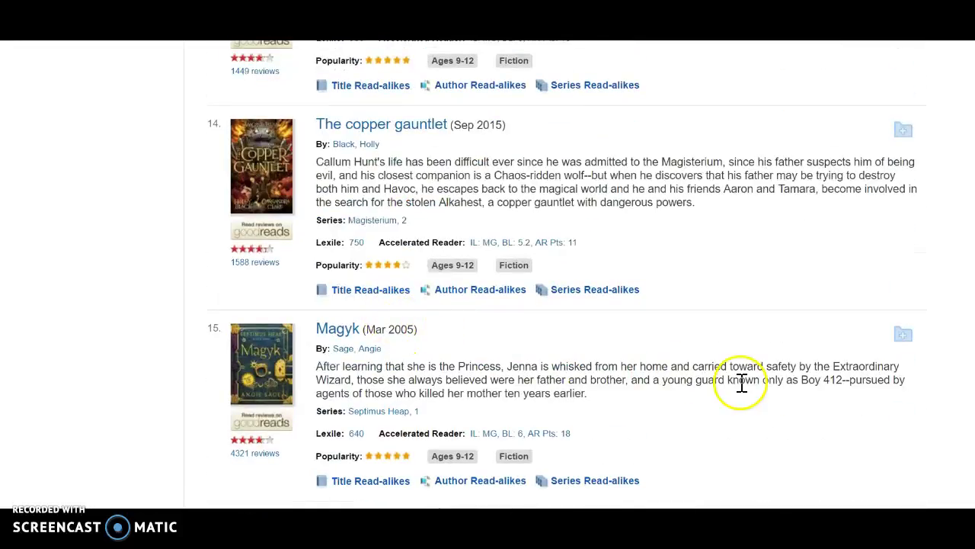
scroll(819, 376, down, 1)
scroll(567, 275, down, 6)
scroll(567, 274, up, 20)
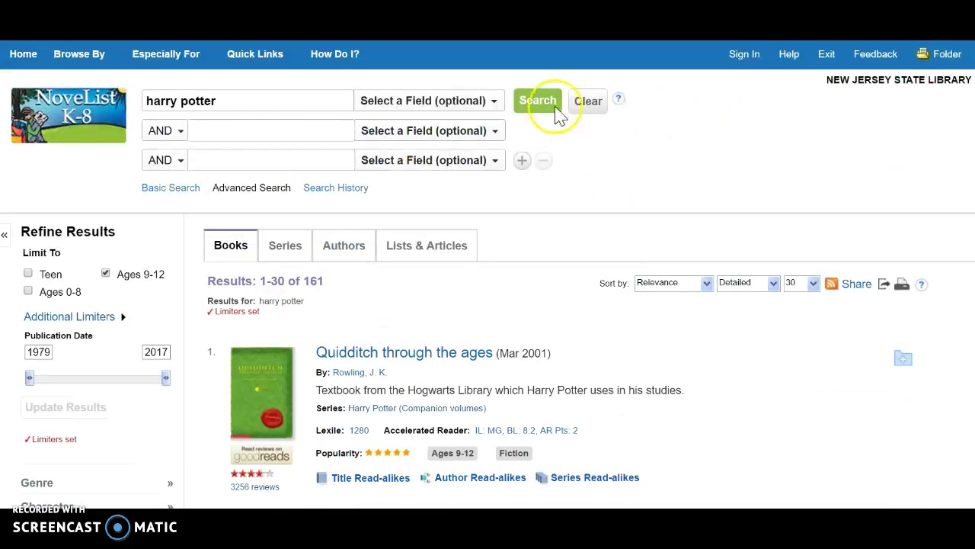
click(86, 114)
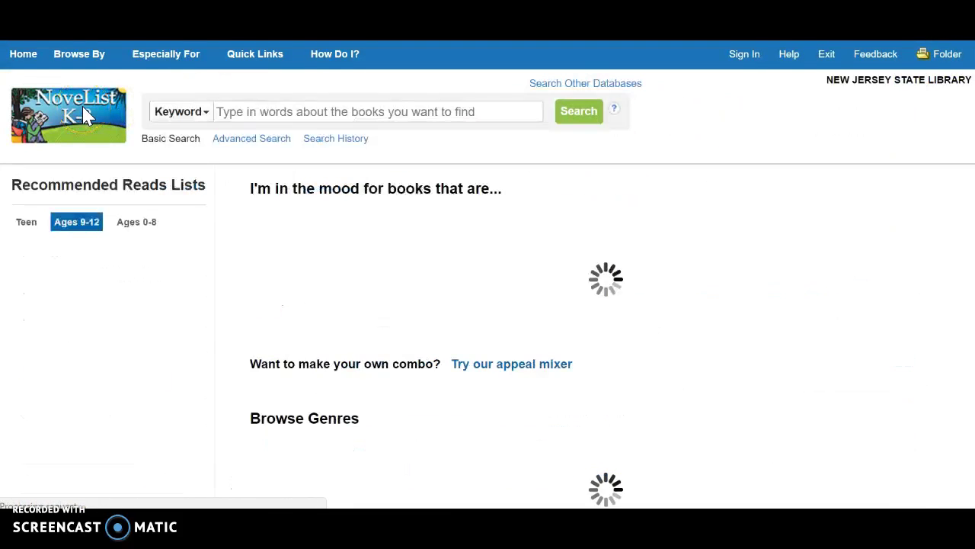